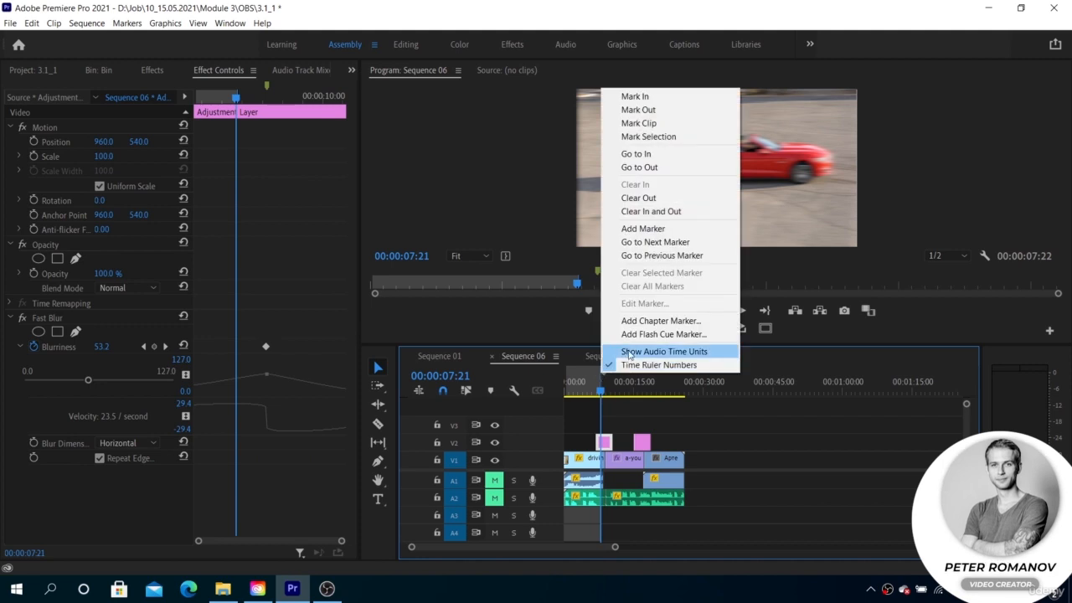
- Clear the sequence's In and Out points
click(637, 214)
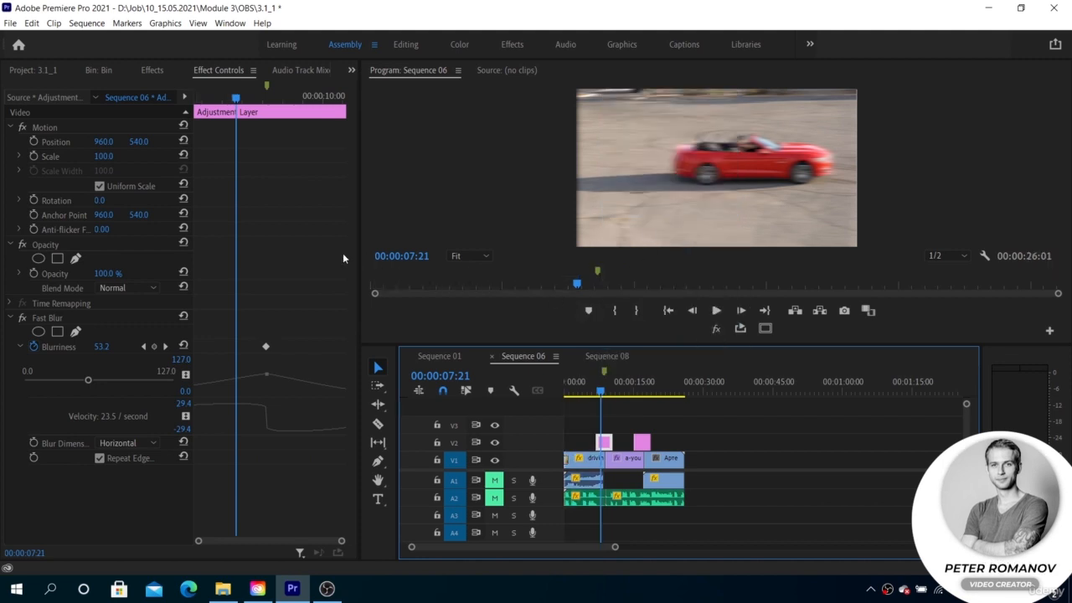
- Look through the legacy effects in the Obsolete category of Video Effects, collapsing the category when done
click(151, 72)
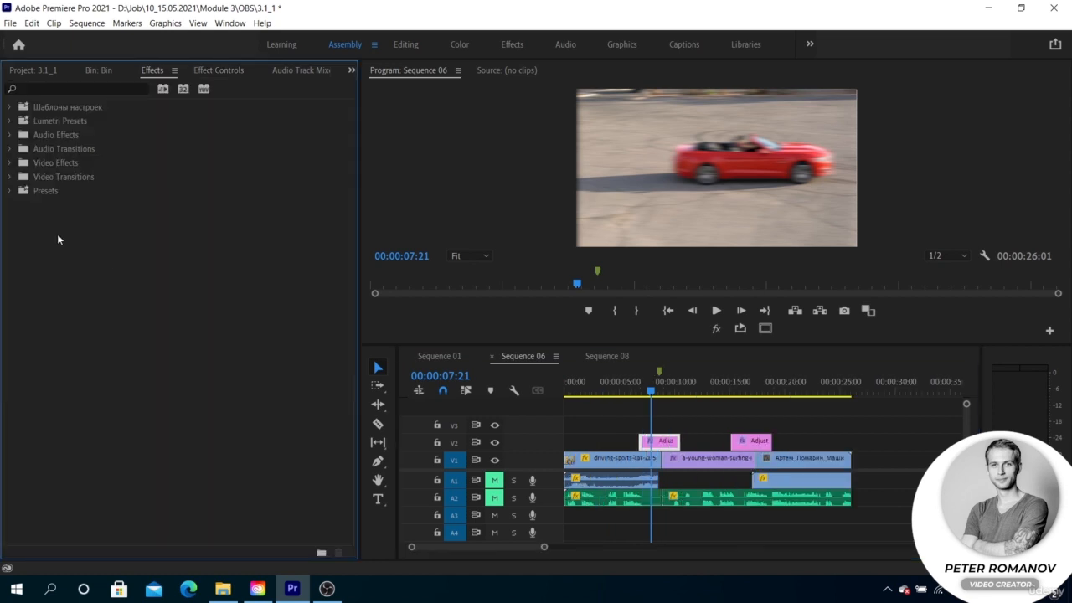
click(8, 162)
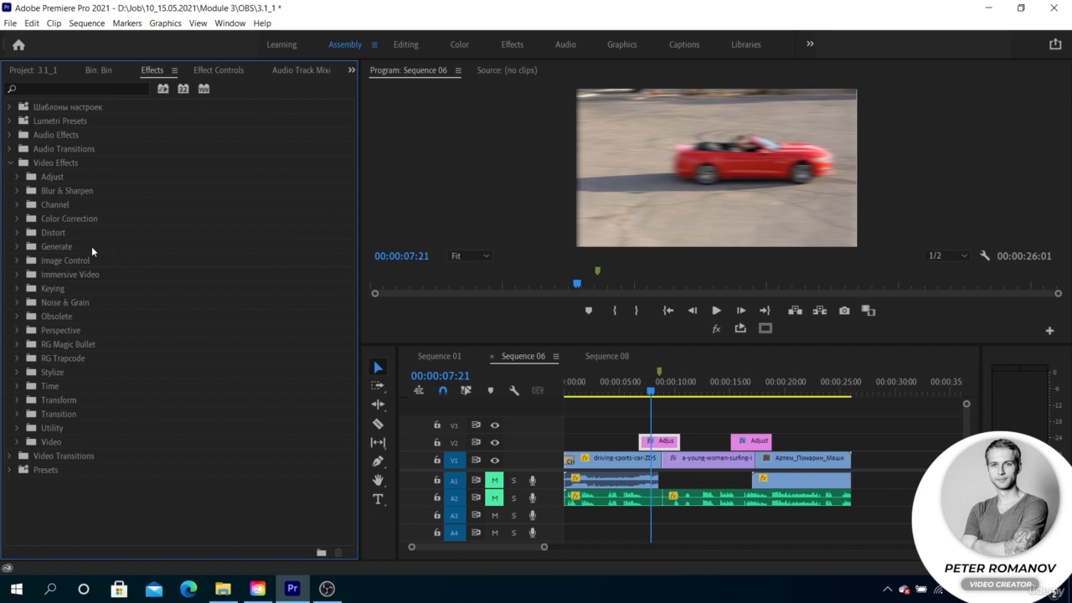
click(17, 316)
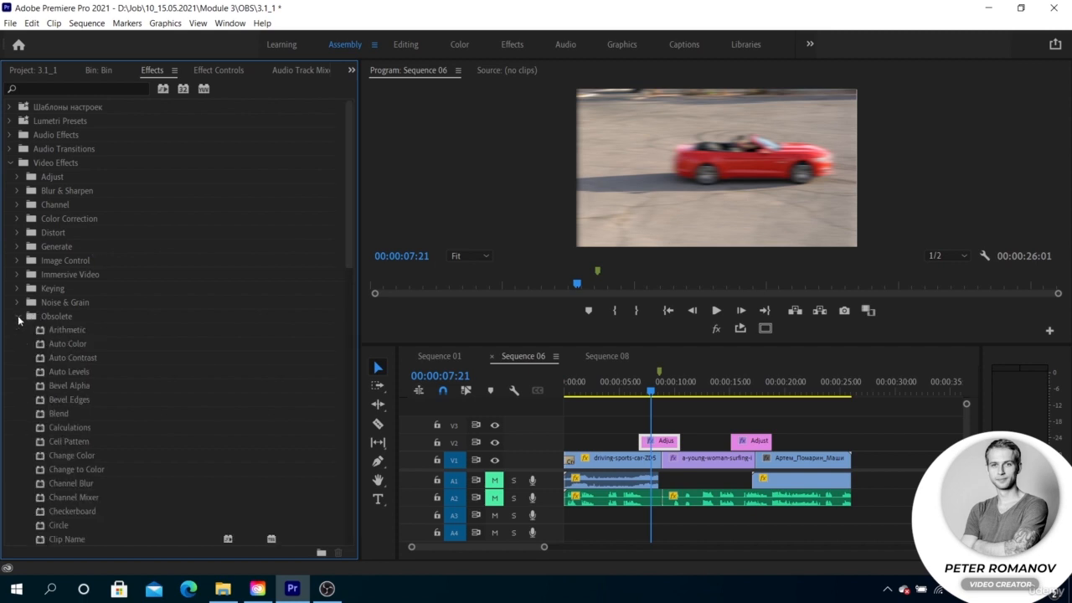
scroll(49, 328, down, 4)
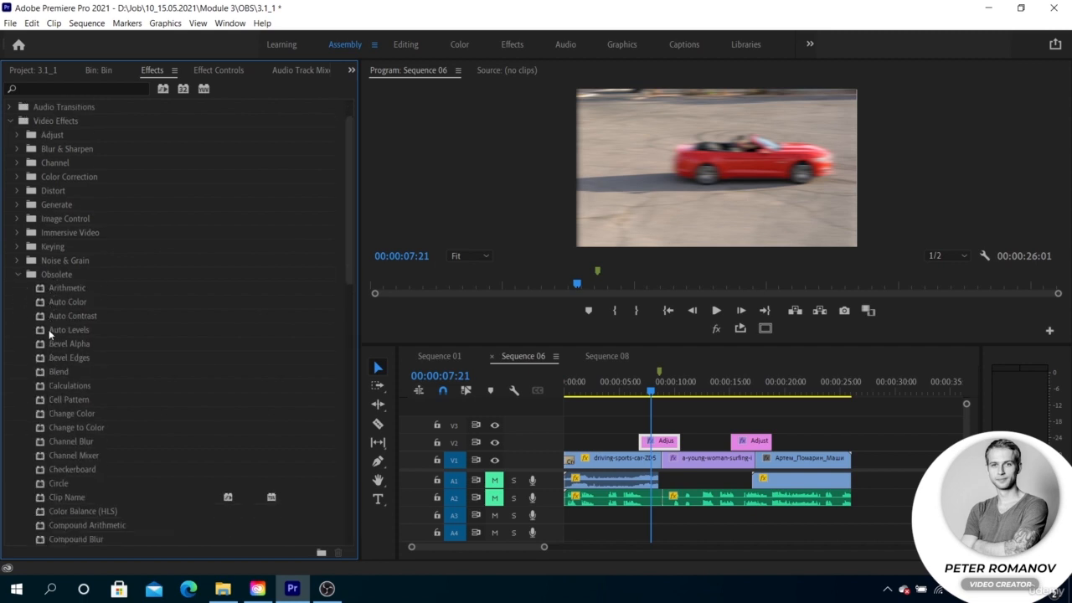
scroll(53, 314, down, 1)
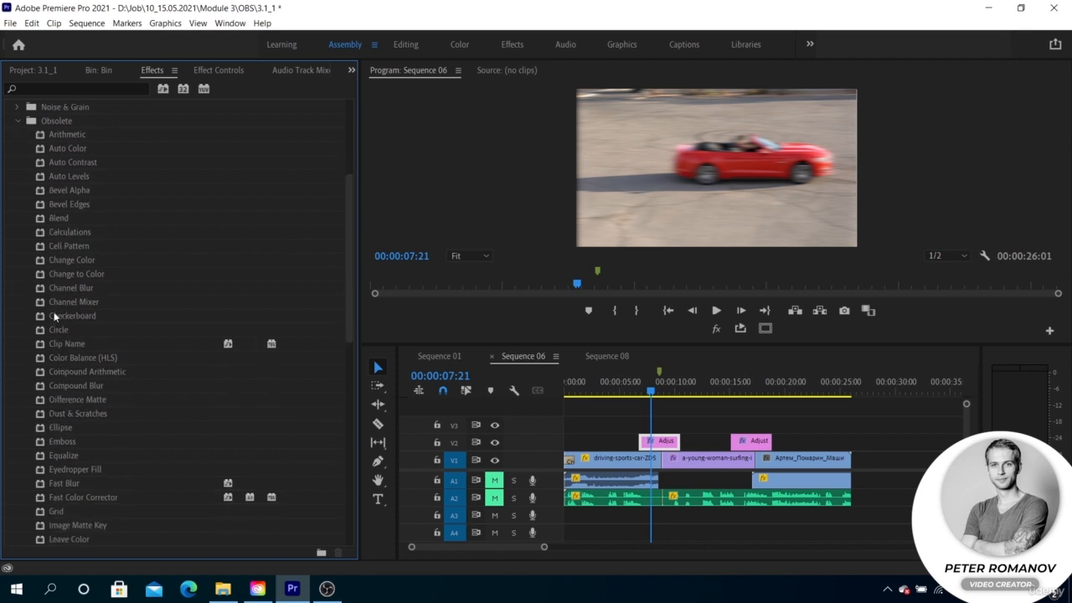
click(18, 121)
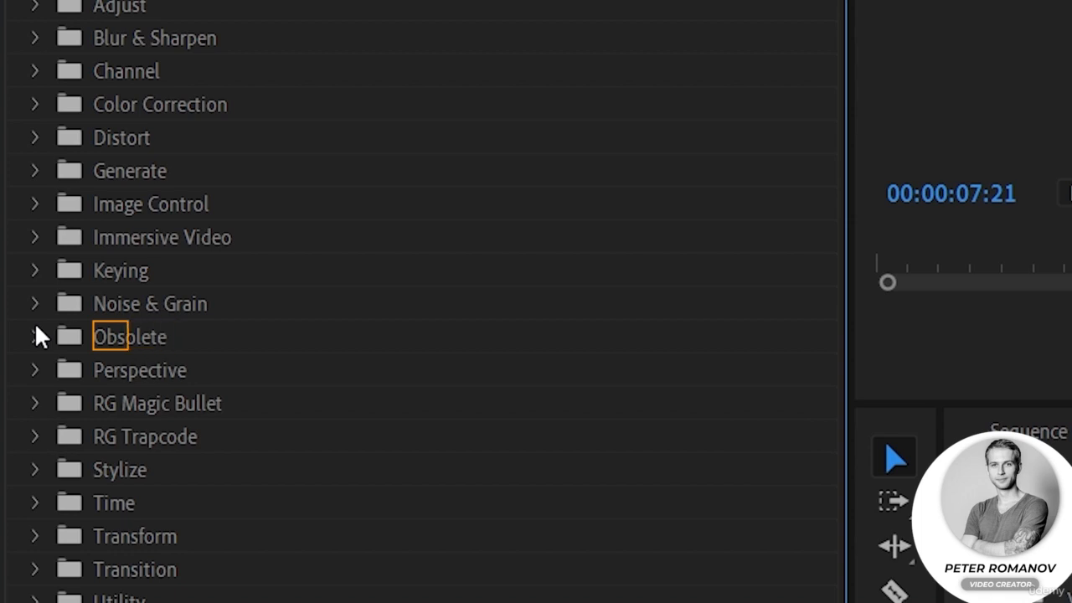
- Examine the Obsolete effects and the badges beside Fast Blur, Fast Color Corrector, Luma Corrector and similar entries
click(35, 336)
scroll(136, 330, down, 2)
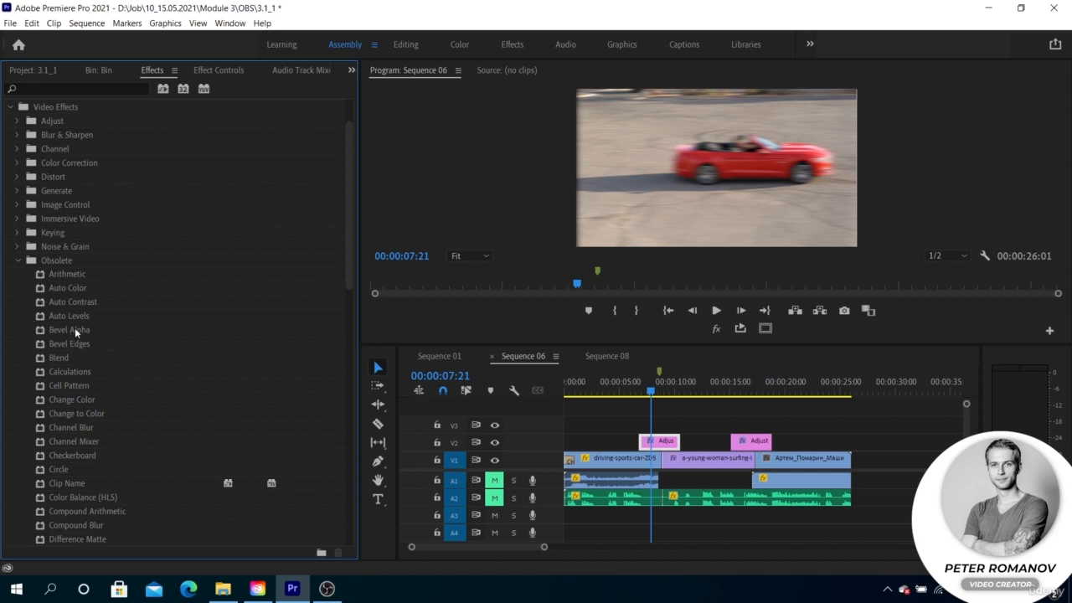
scroll(75, 329, down, 3)
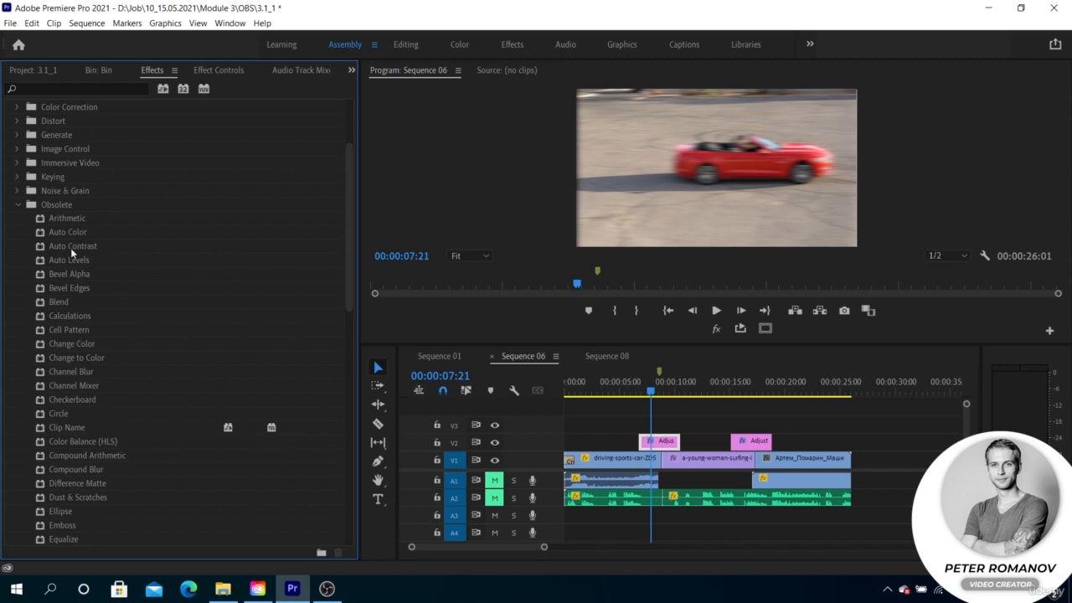
scroll(79, 258, down, 8)
scroll(80, 259, down, 7)
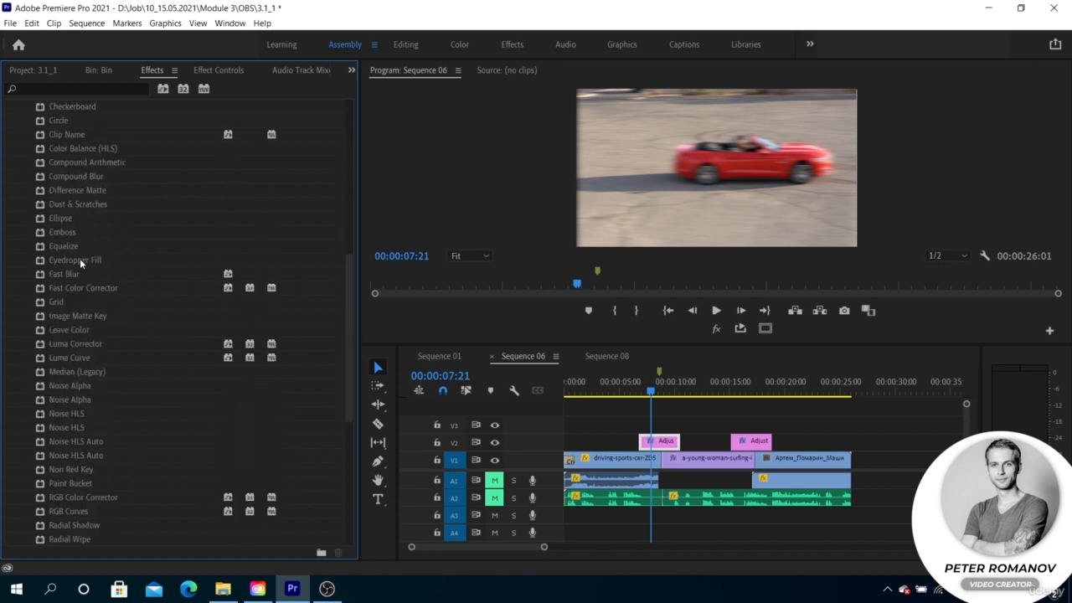
scroll(240, 295, up, 12)
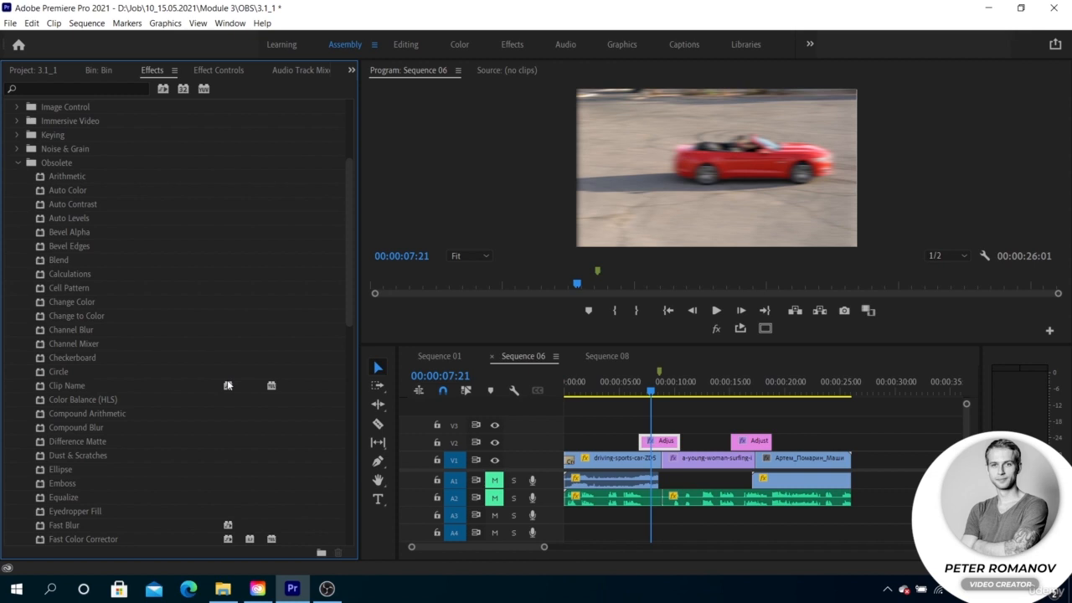
scroll(228, 385, down, 12)
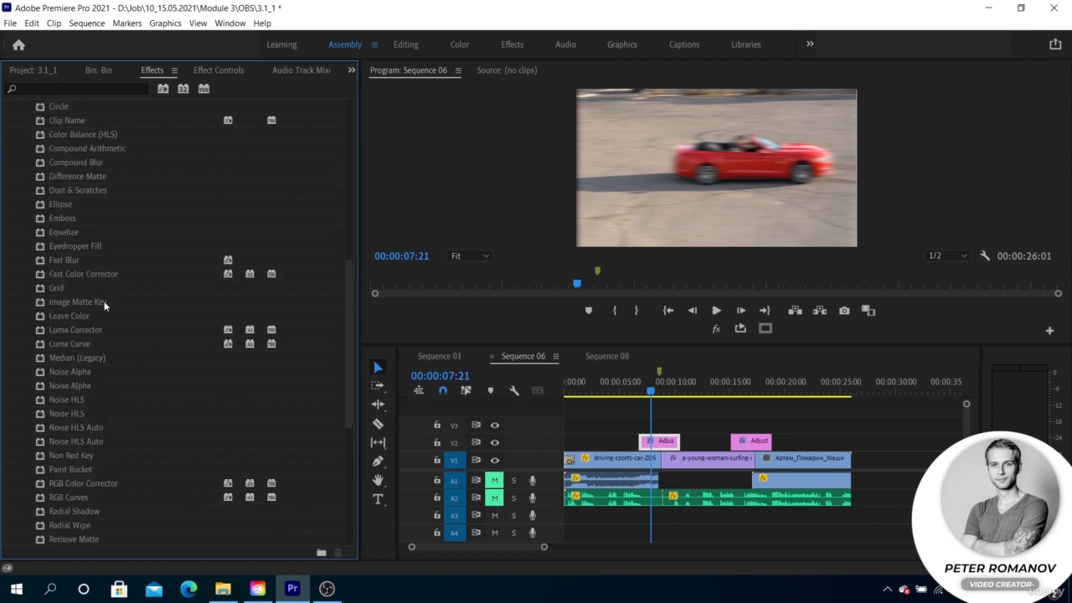
drag(216, 245, 230, 259)
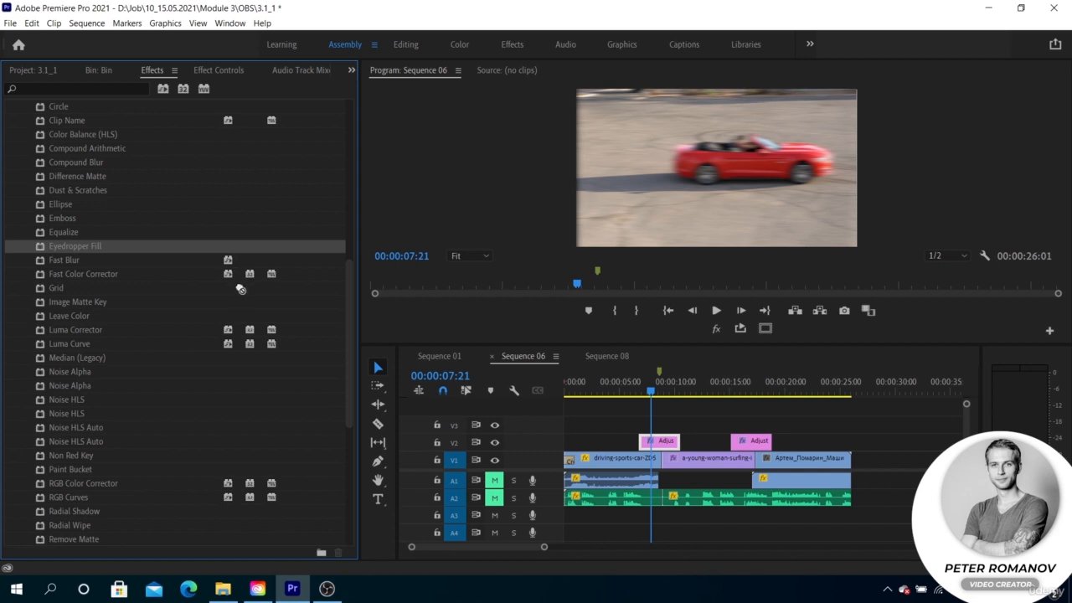
click(226, 261)
click(228, 275)
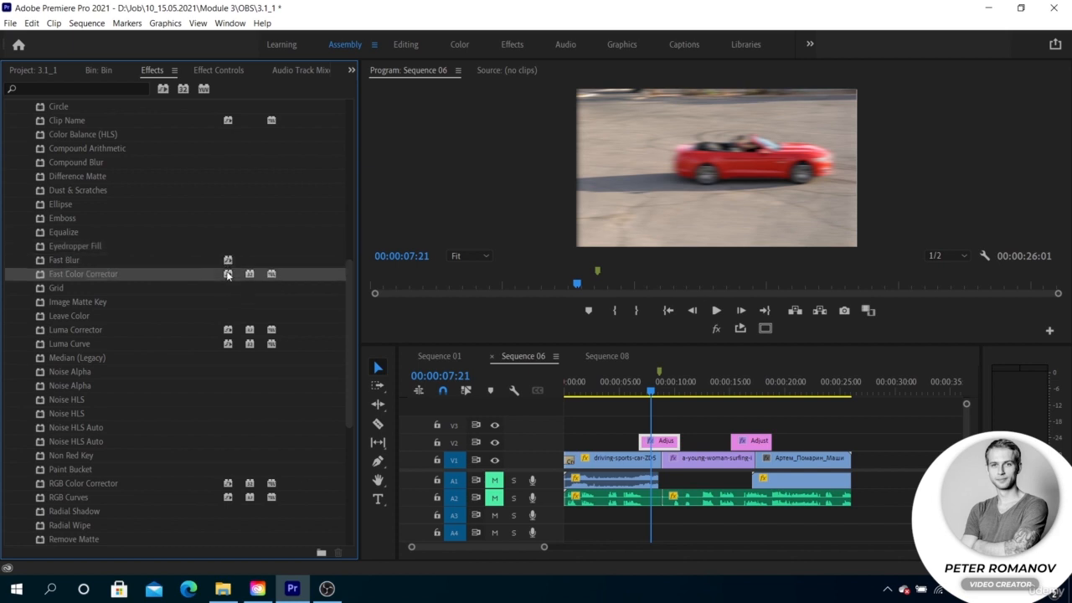
click(228, 332)
click(186, 316)
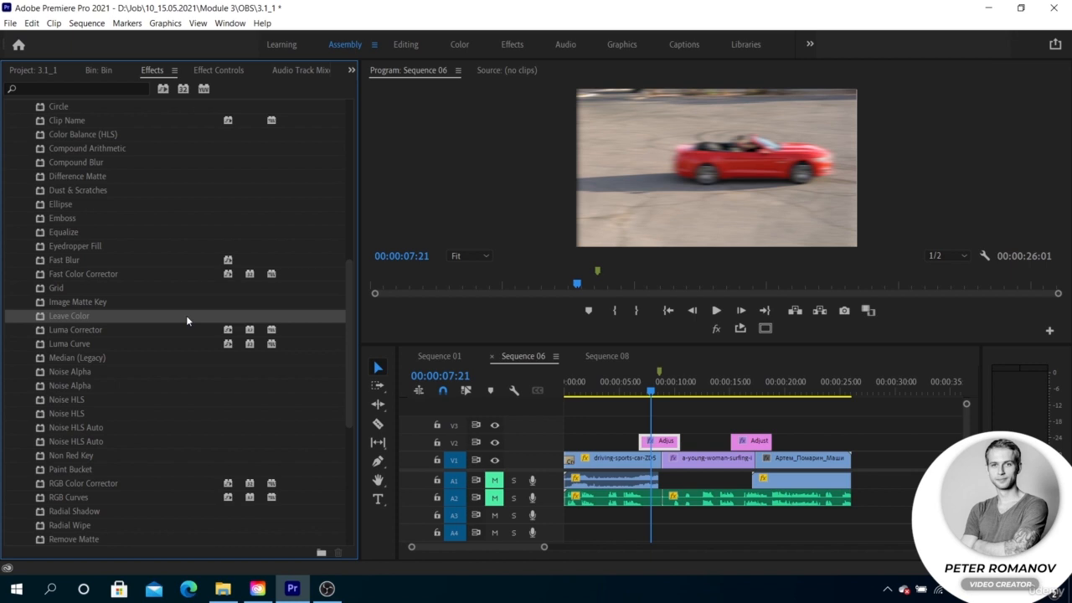
click(217, 251)
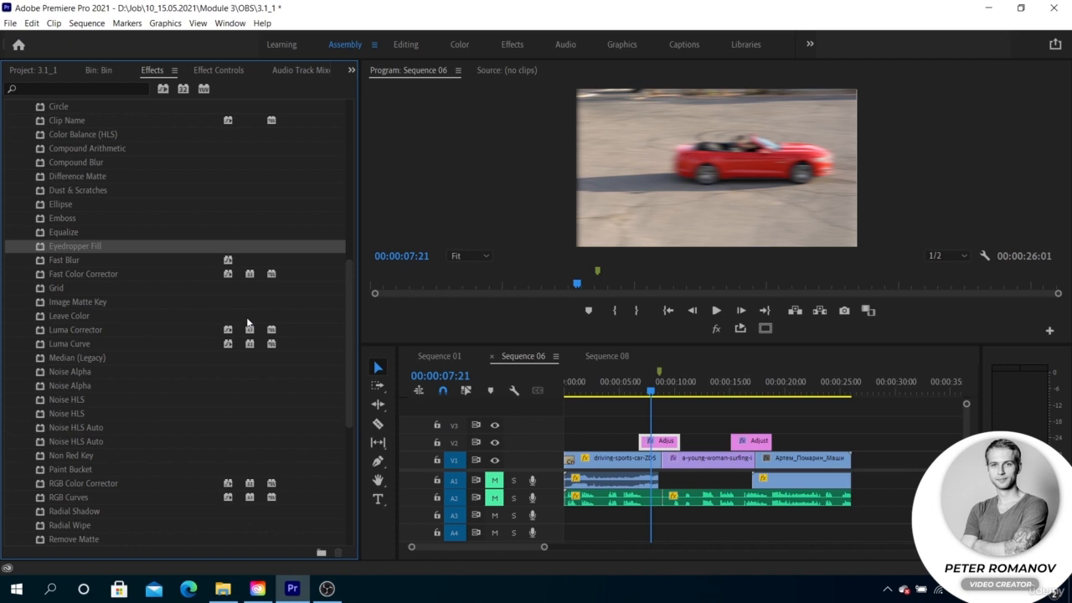
- Filter the effects list to accelerated effects only, look over the filtered list, and clear the filter
scroll(247, 322, up, 4)
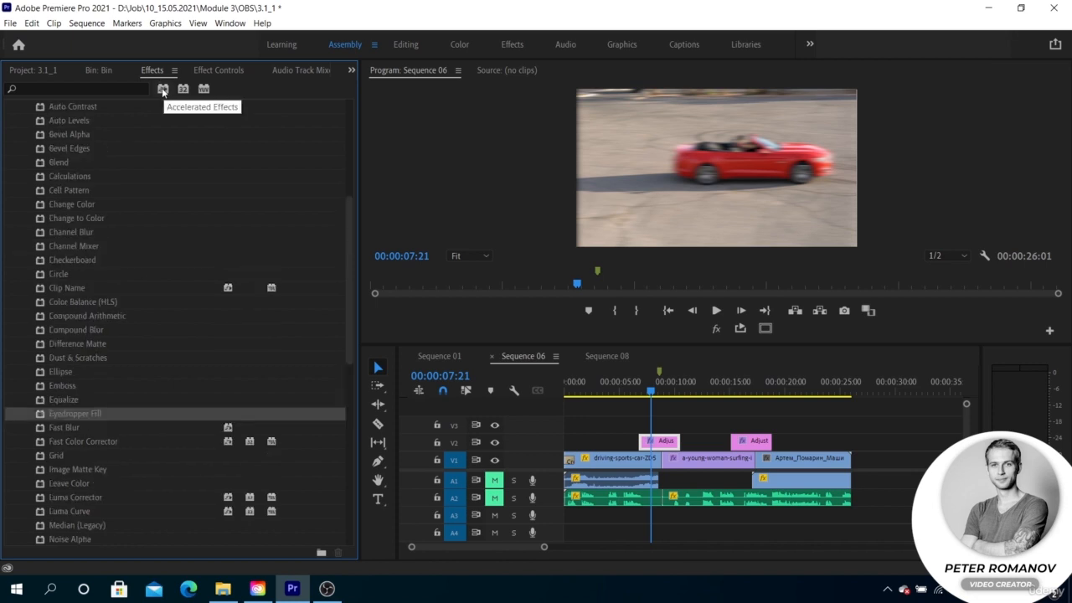
click(163, 89)
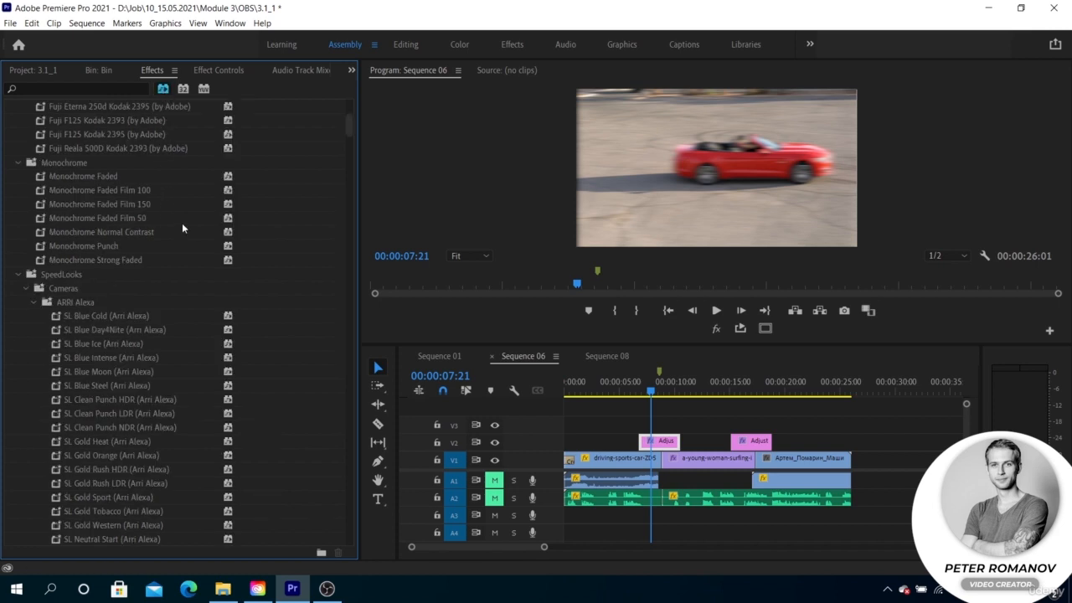
scroll(182, 224, up, 6)
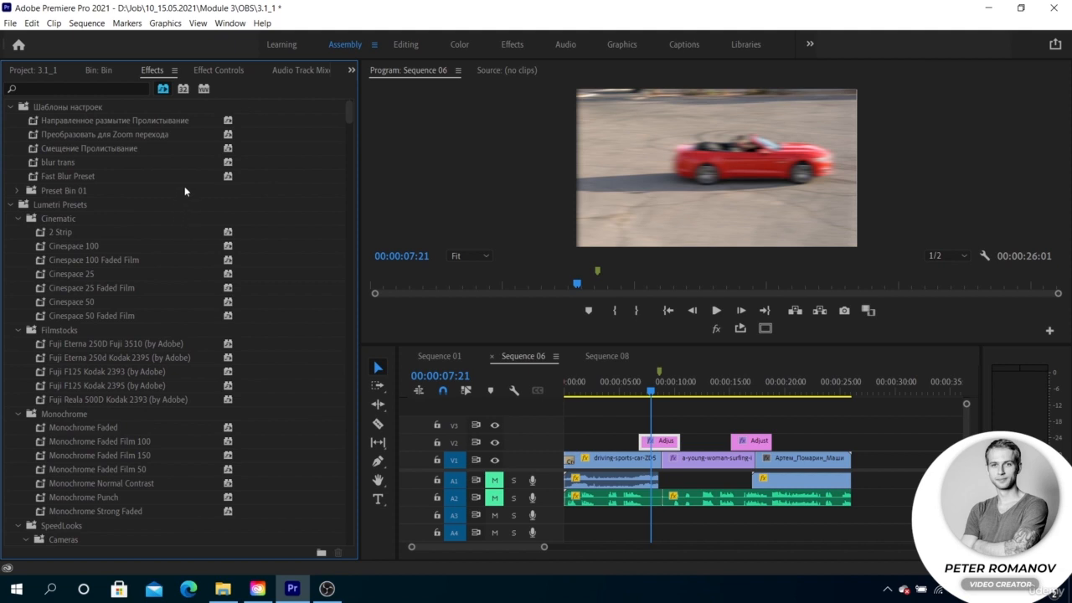
click(162, 90)
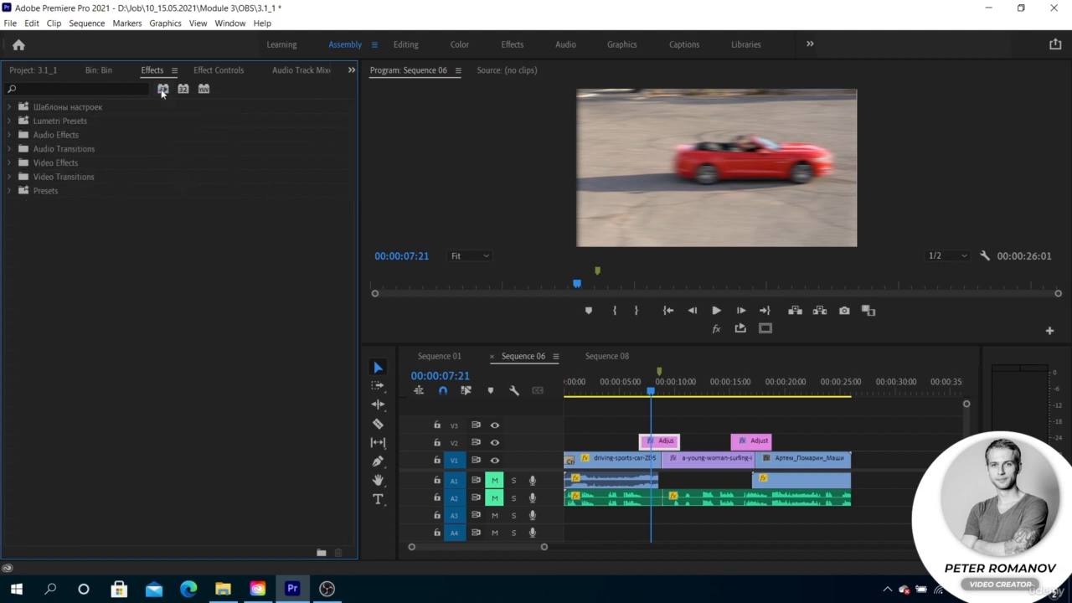
click(163, 91)
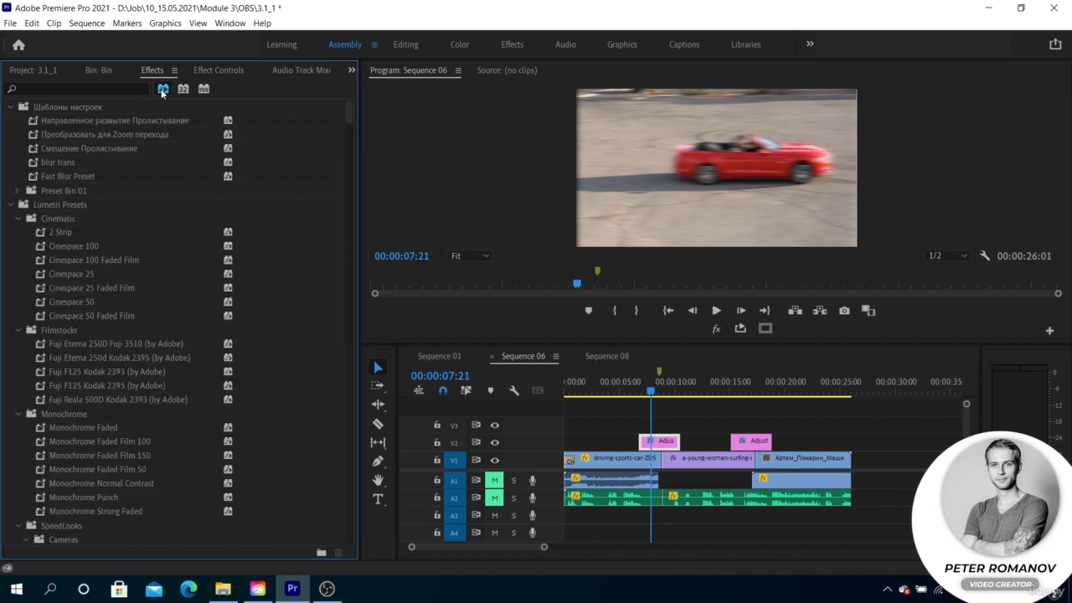
click(163, 90)
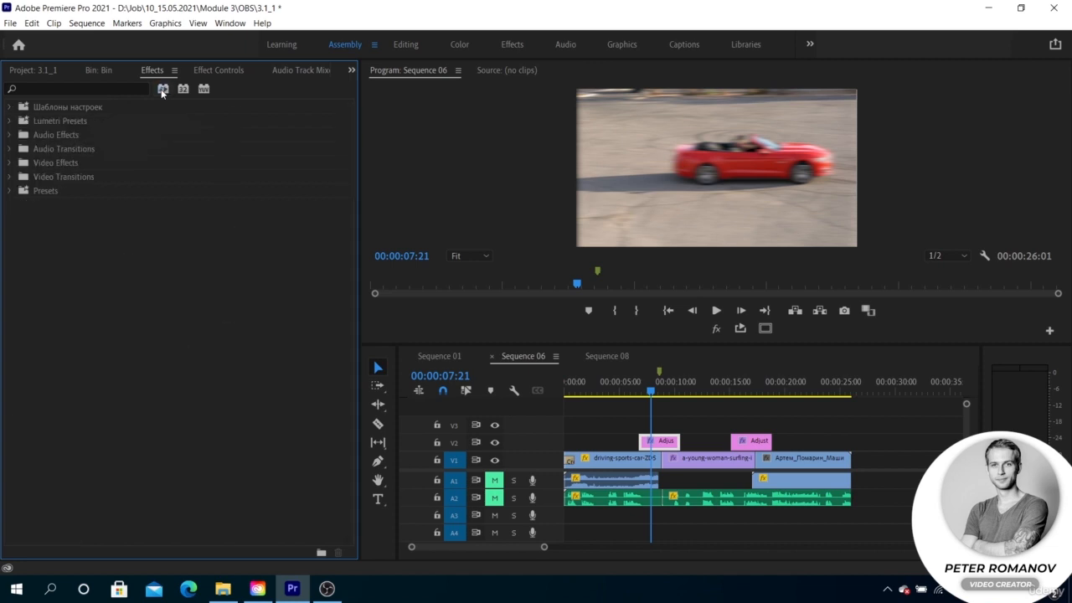
- Reopen the Obsolete category under Video Effects and review its list of legacy effects
click(10, 178)
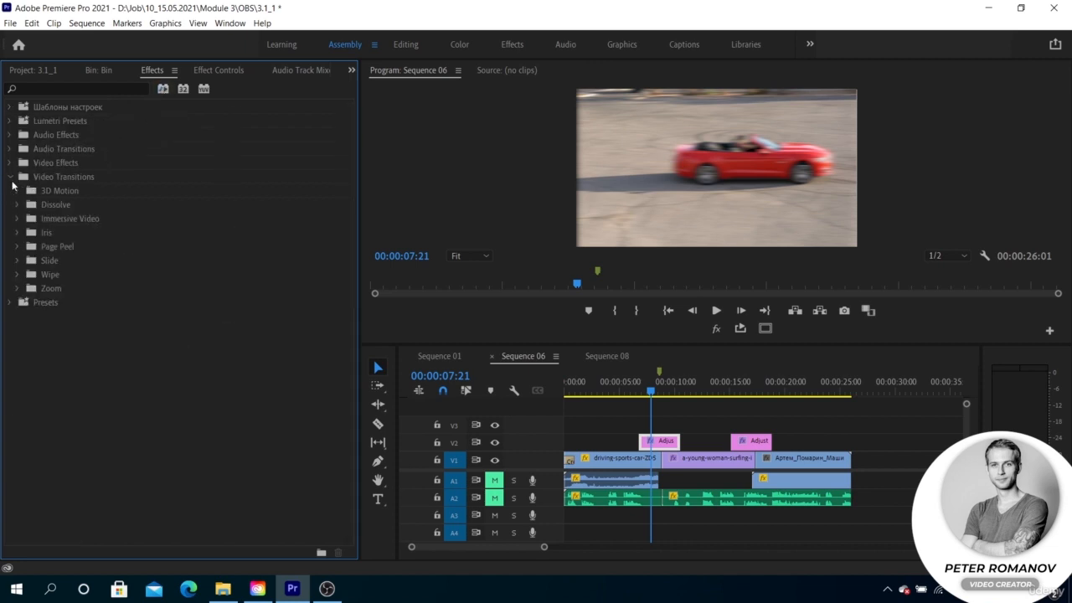
click(9, 163)
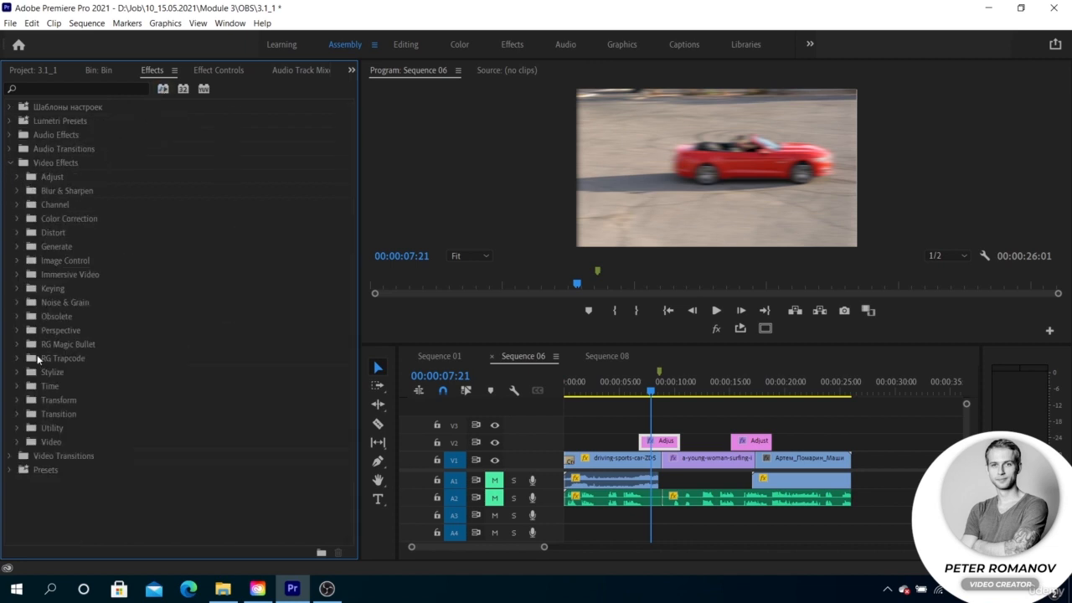
click(18, 316)
scroll(98, 324, down, 8)
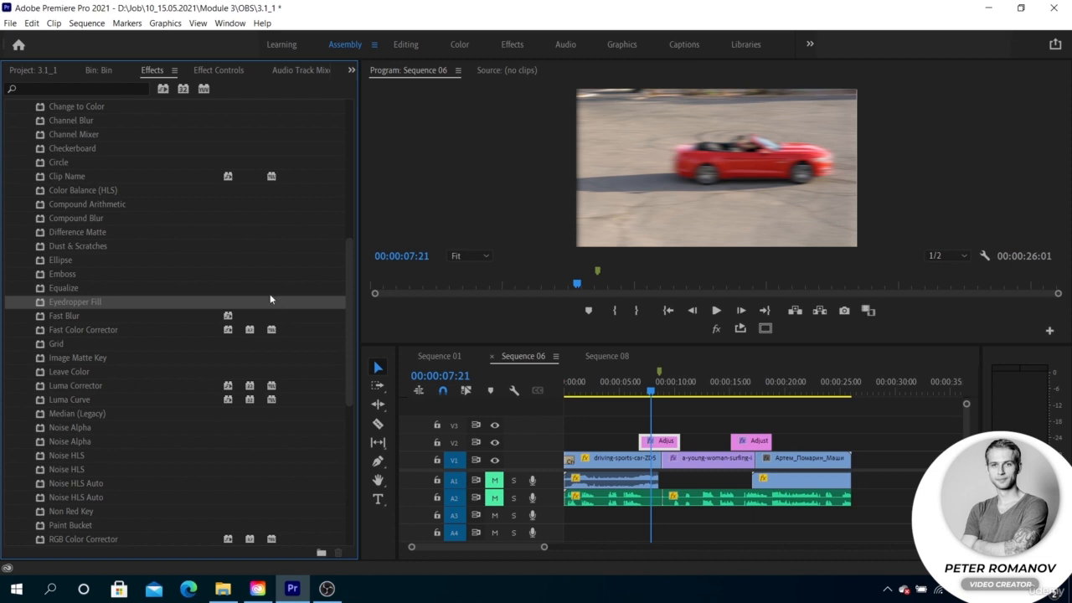
scroll(254, 282, up, 2)
scroll(254, 282, down, 4)
scroll(254, 282, up, 2)
scroll(254, 281, up, 1)
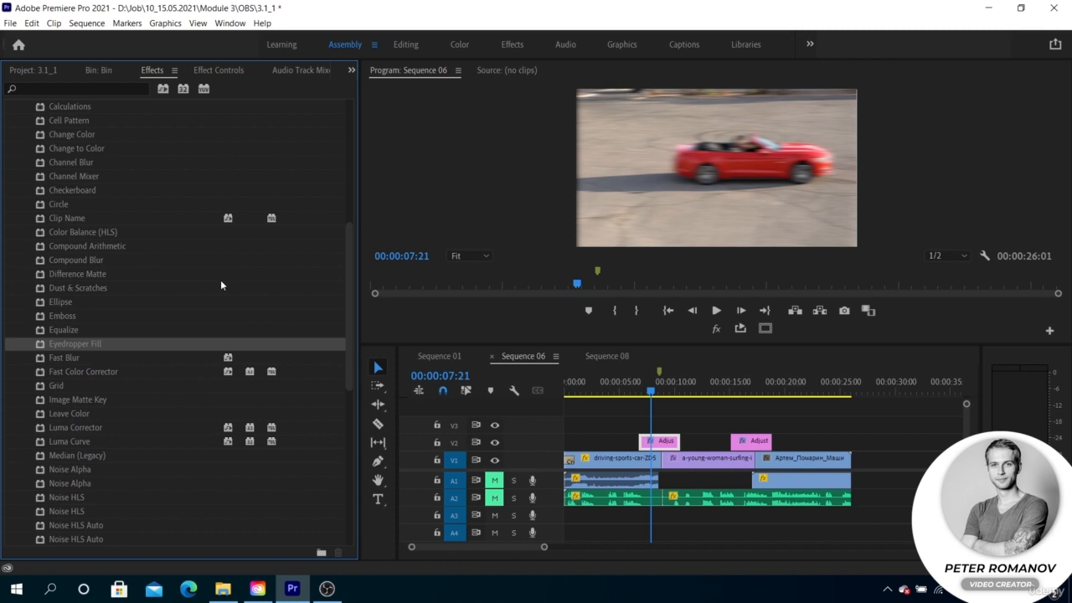
scroll(102, 252, up, 4)
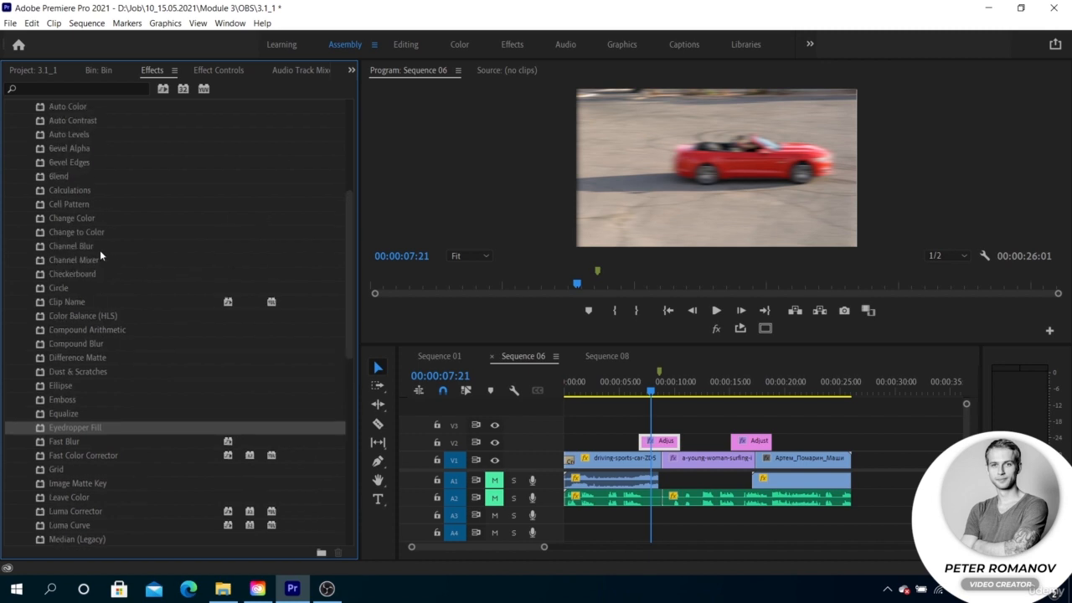
scroll(99, 250, down, 1)
scroll(99, 249, down, 3)
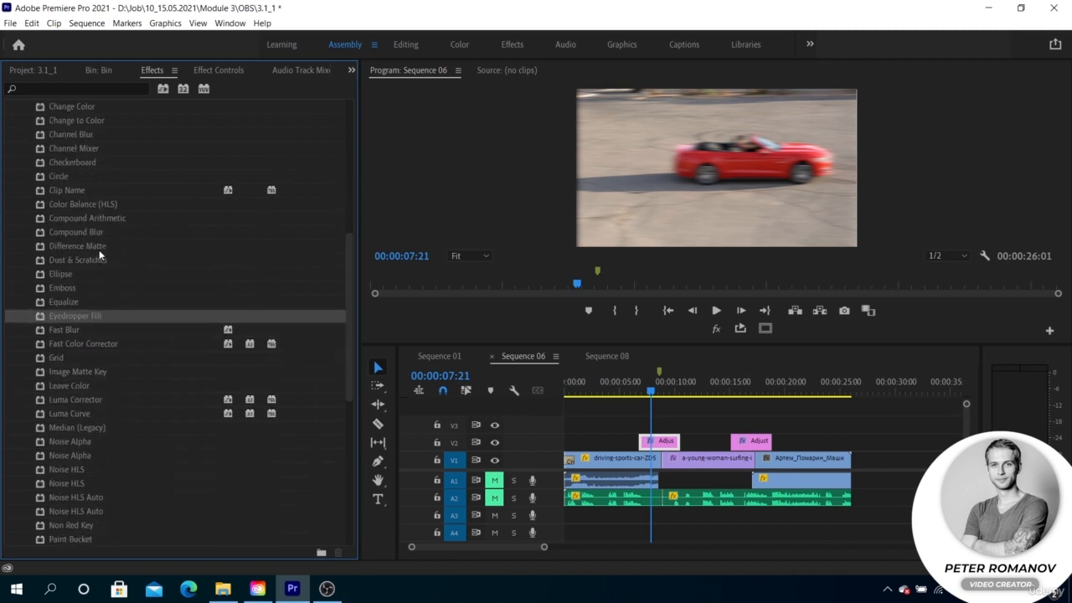
- Apply the Fast Color Corrector from the Obsolete category to the driving-sports-car clip on track V1
click(89, 342)
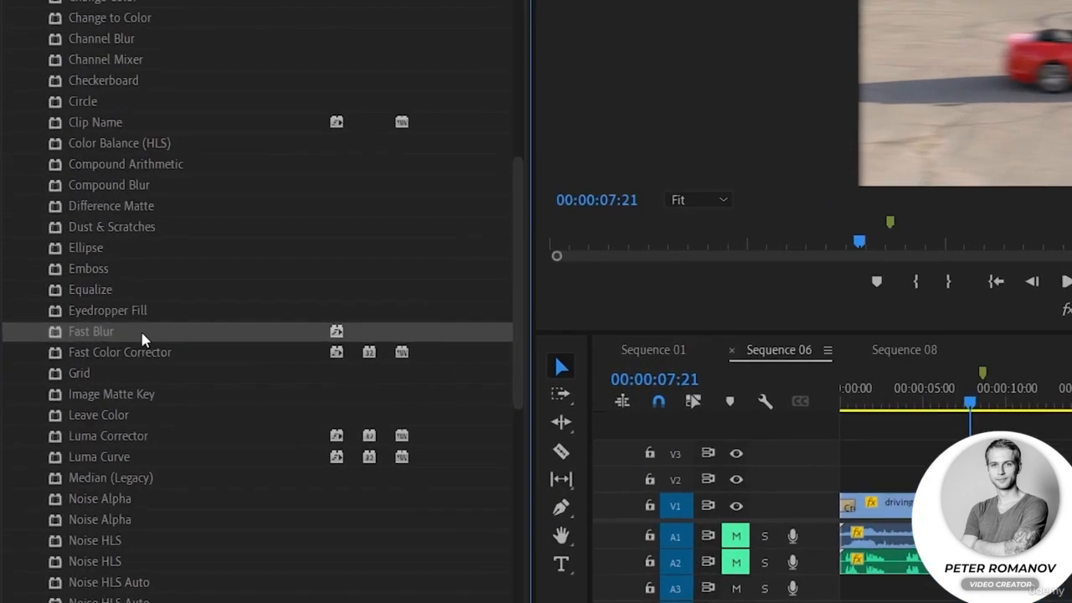
click(102, 357)
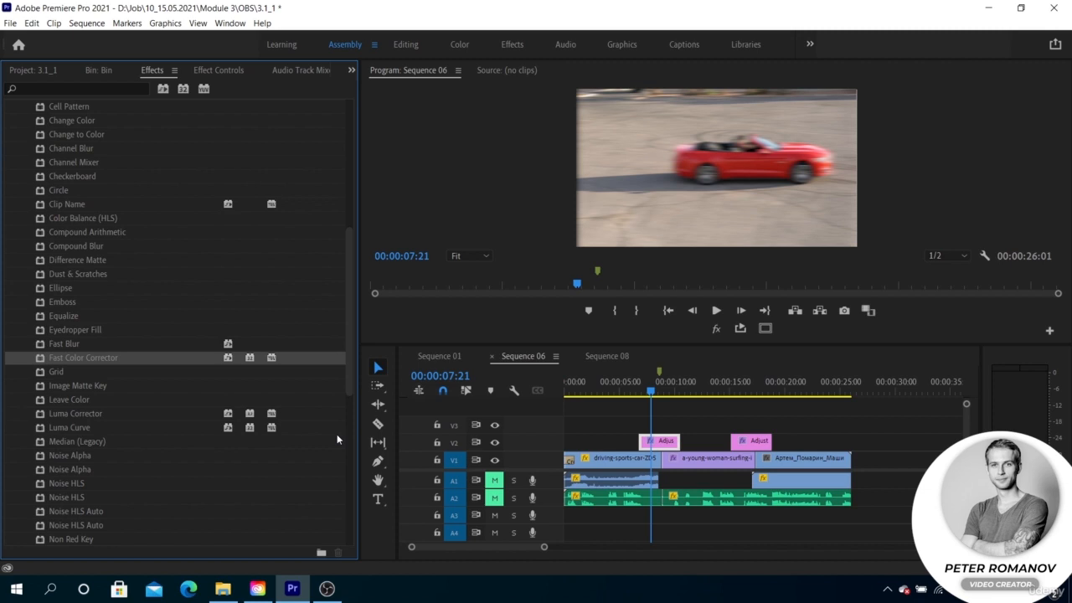
scroll(290, 412, down, 4)
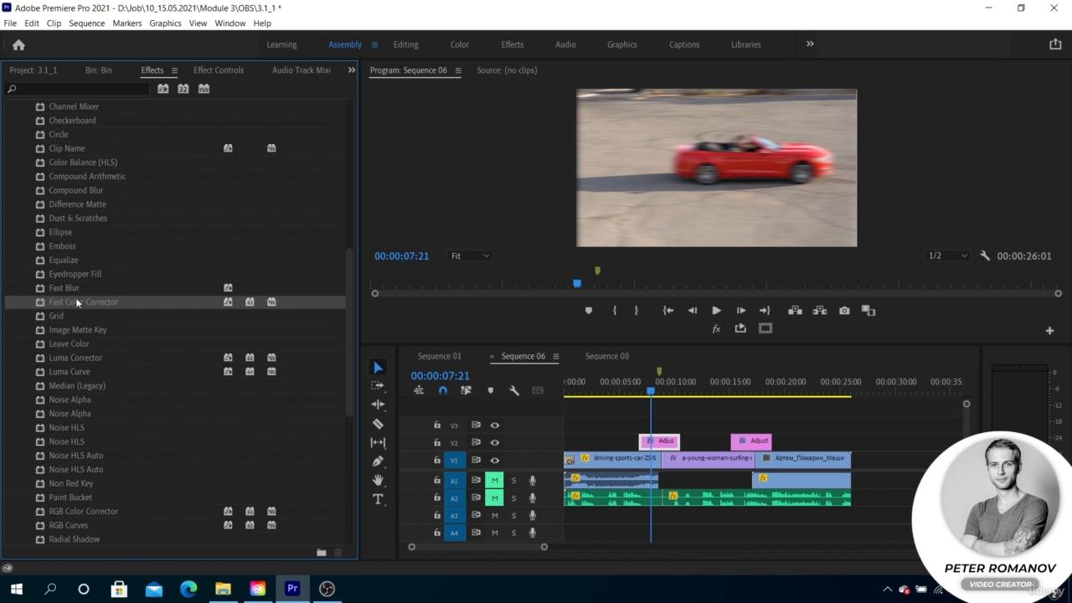
drag(76, 303, 599, 463)
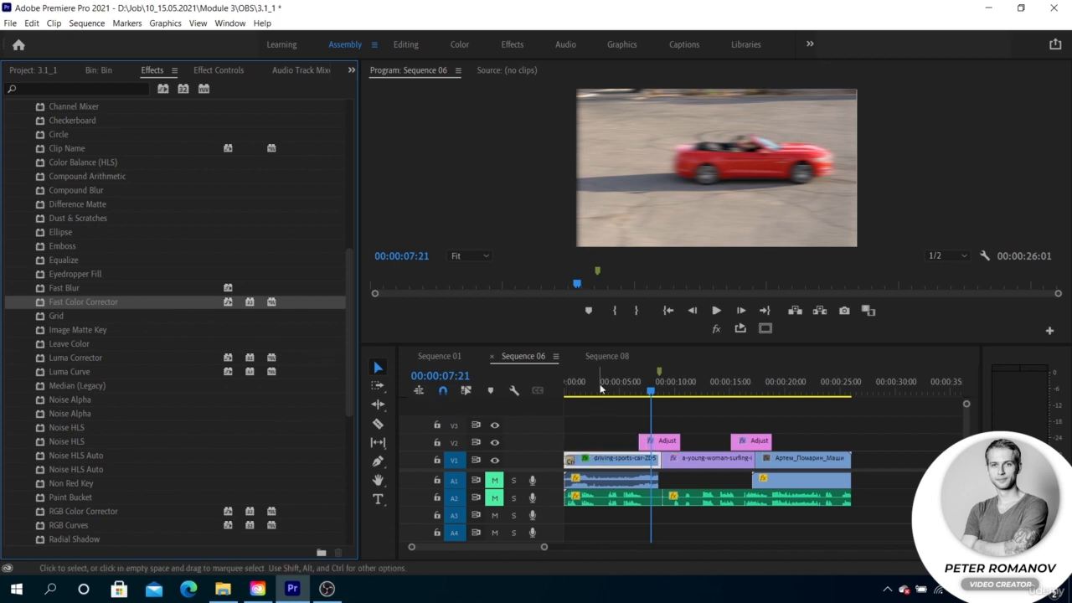
- Move the playhead to 00:00:03:01 and open the driving-sports-car clip in the source view along with its effect settings
click(598, 388)
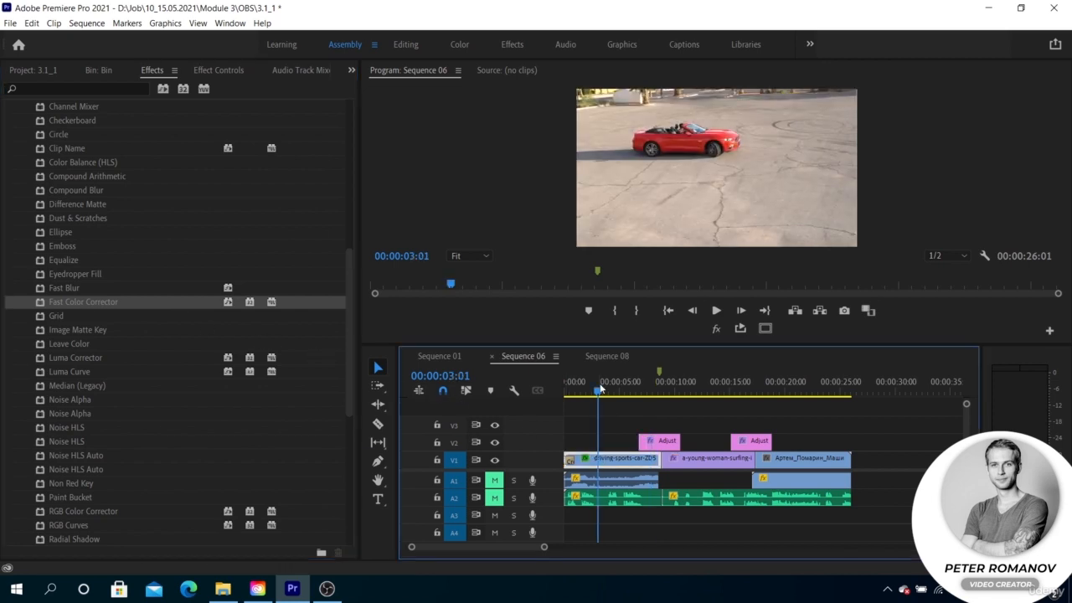
double_click(609, 462)
click(215, 68)
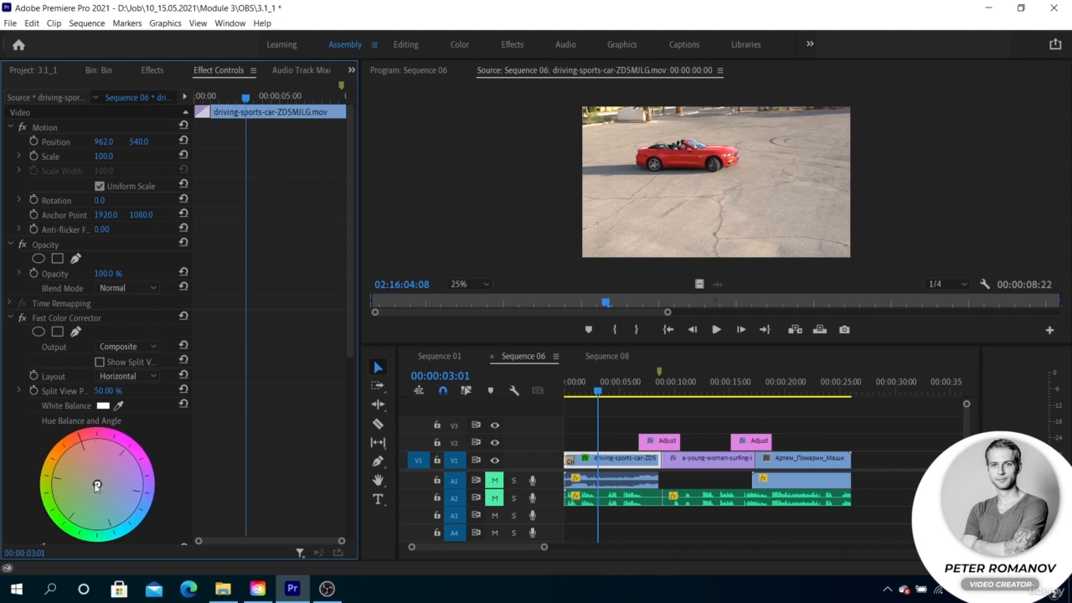
- Adjust the Fast Color Corrector's color wheel to a hue angle of about 132.5° and shift its balance about 60 toward cyan
drag(97, 485, 121, 459)
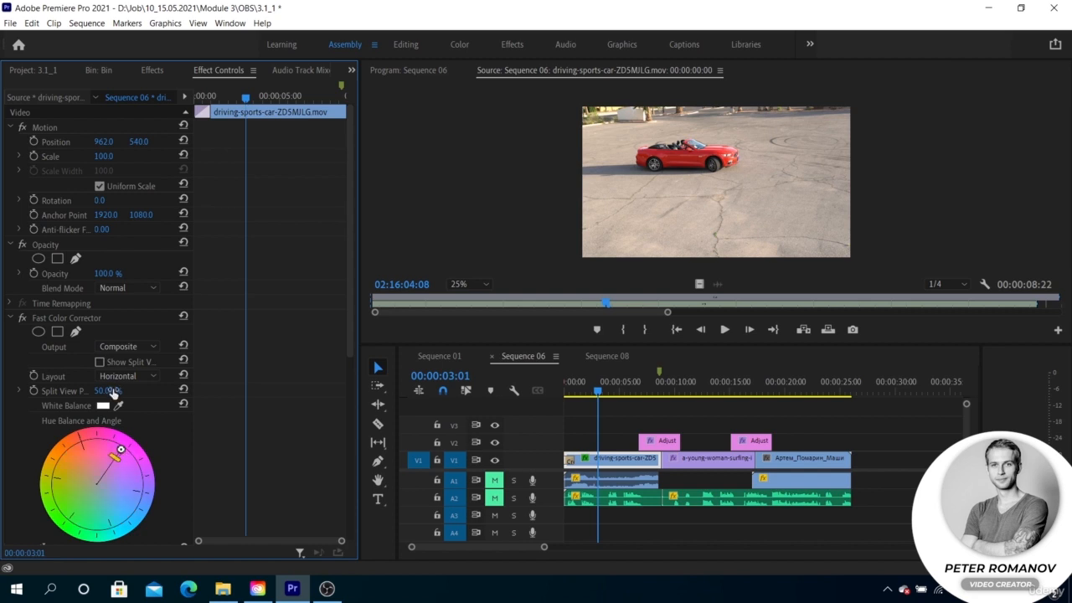
click(96, 483)
drag(134, 442, 103, 505)
click(688, 159)
drag(115, 434, 106, 432)
drag(351, 321, 352, 432)
scroll(353, 402, down, 3)
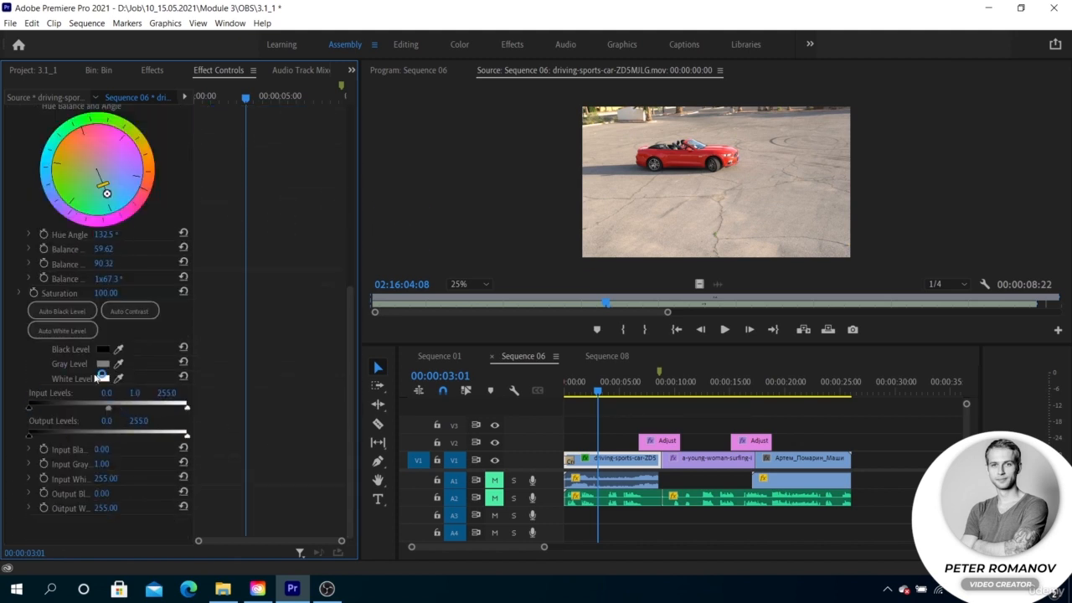
- Shift the Fast Color Corrector's hue balance to a magnitude of about 95 at an angle of about -12.7°
drag(107, 194, 138, 167)
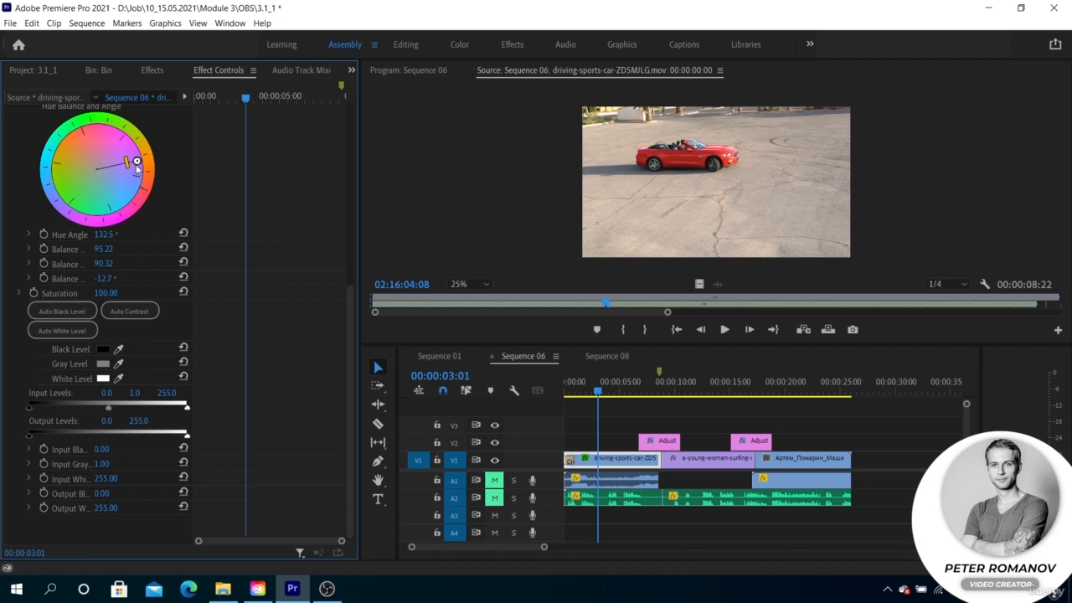
- Apply the Luma Corrector from the Obsolete category to the driving-sports-car clip on V1 and show its settings
click(150, 71)
scroll(75, 302, down, 5)
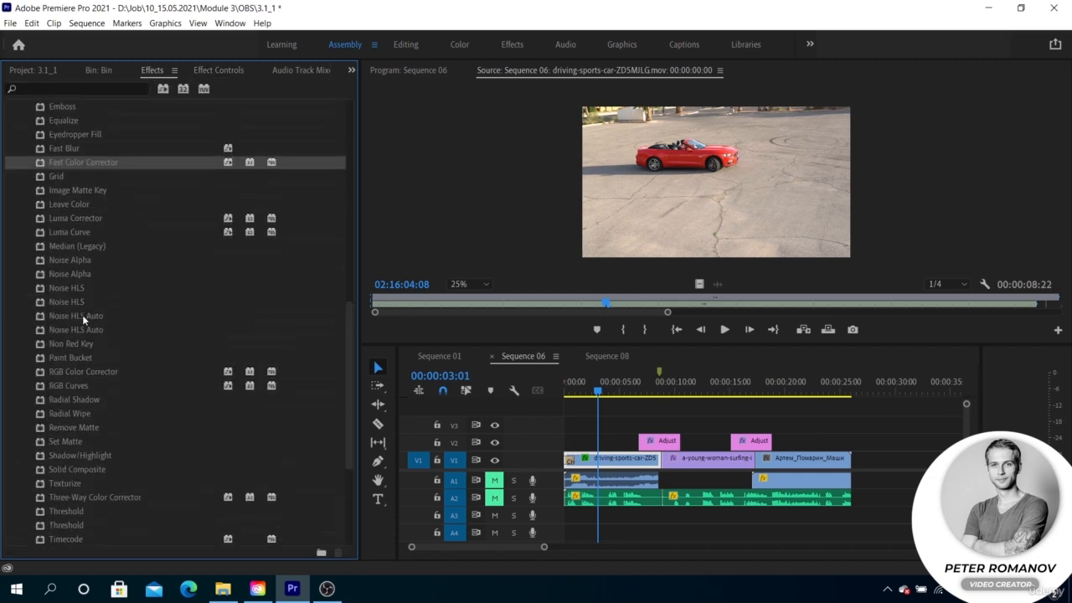
click(84, 218)
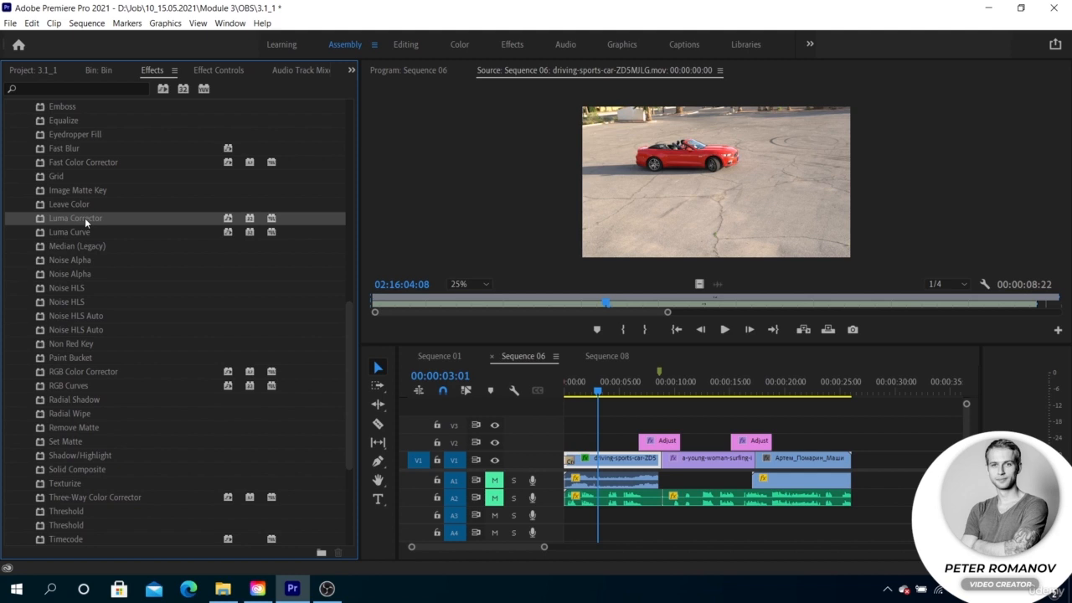
drag(85, 217, 621, 470)
click(218, 70)
scroll(169, 257, down, 5)
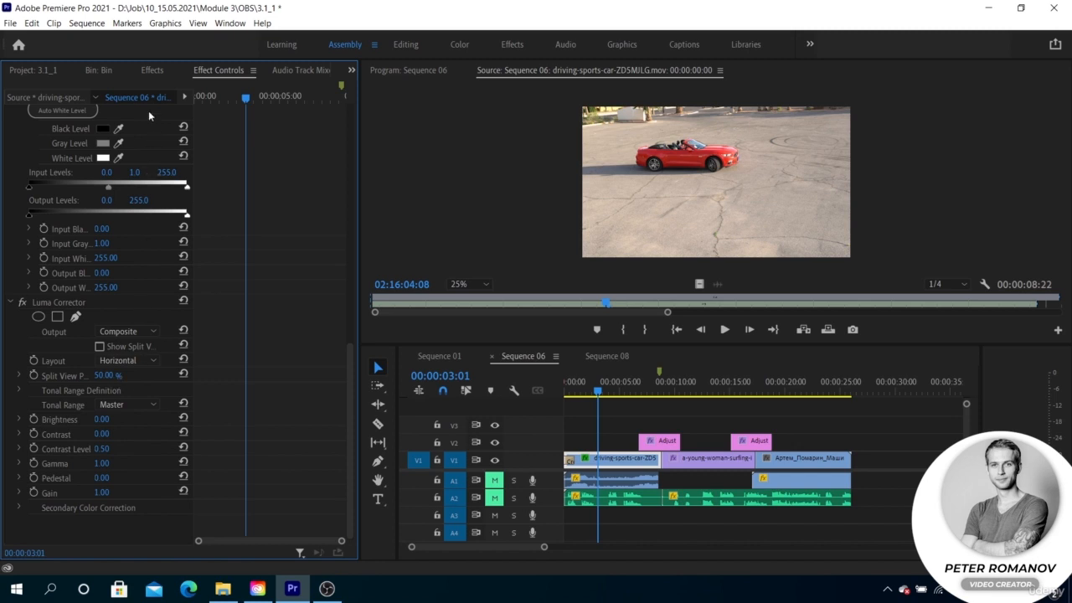
- Add the obsolete Luma Curve effect to the driving-sports-car clip on V1 and bring its waveform settings into view
click(153, 70)
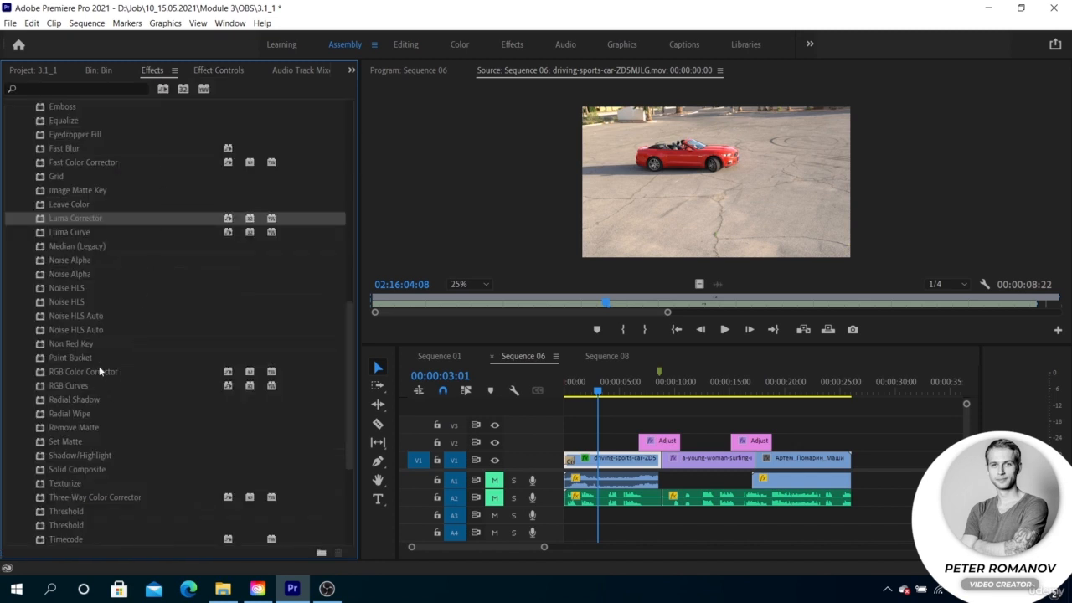
drag(84, 233, 626, 460)
click(229, 70)
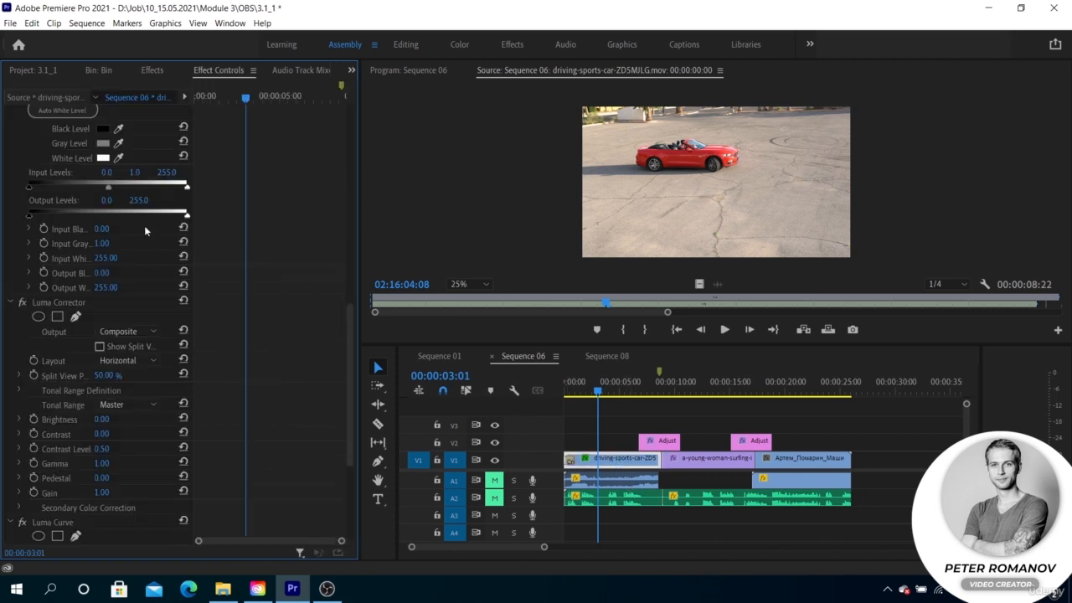
scroll(125, 293, down, 8)
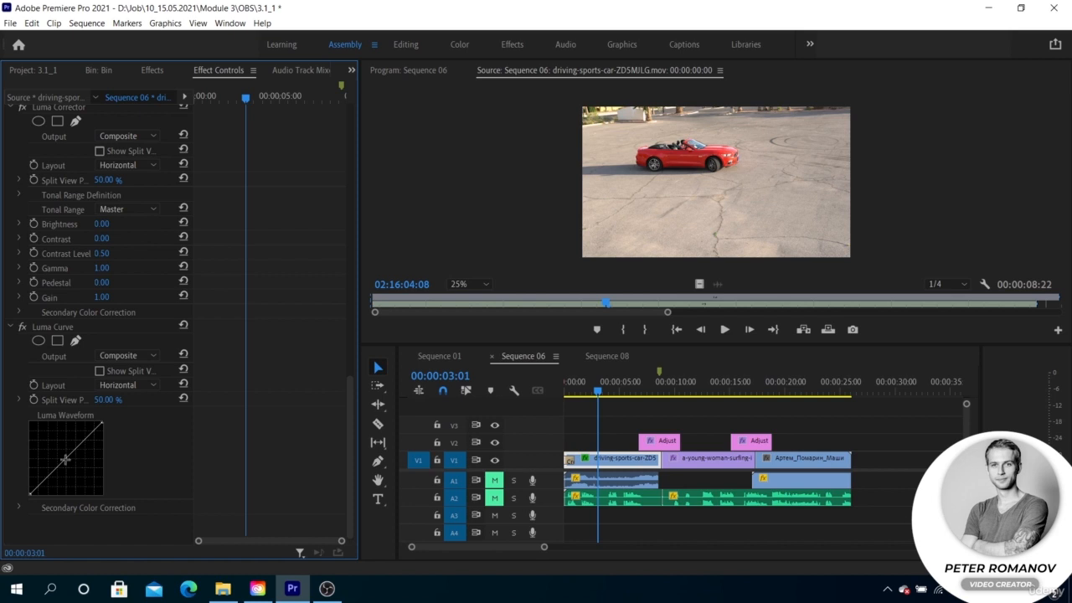
- Bend the Luma Waveform curve slightly downward with two upper-midtone points, previewing the clip in the program view at 00:00:03:06
drag(65, 459, 83, 450)
click(614, 398)
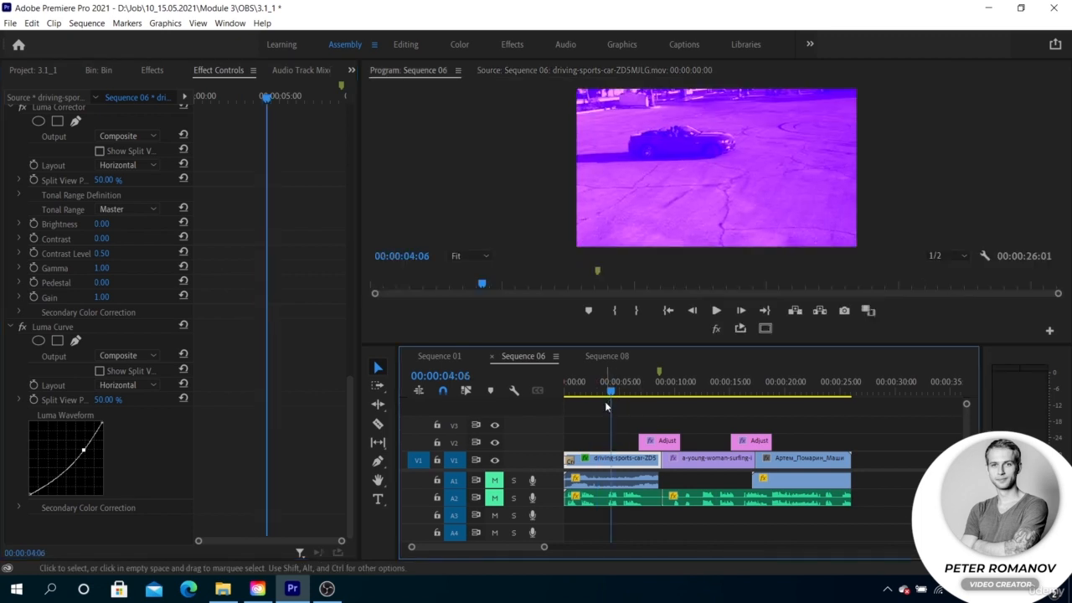
click(600, 394)
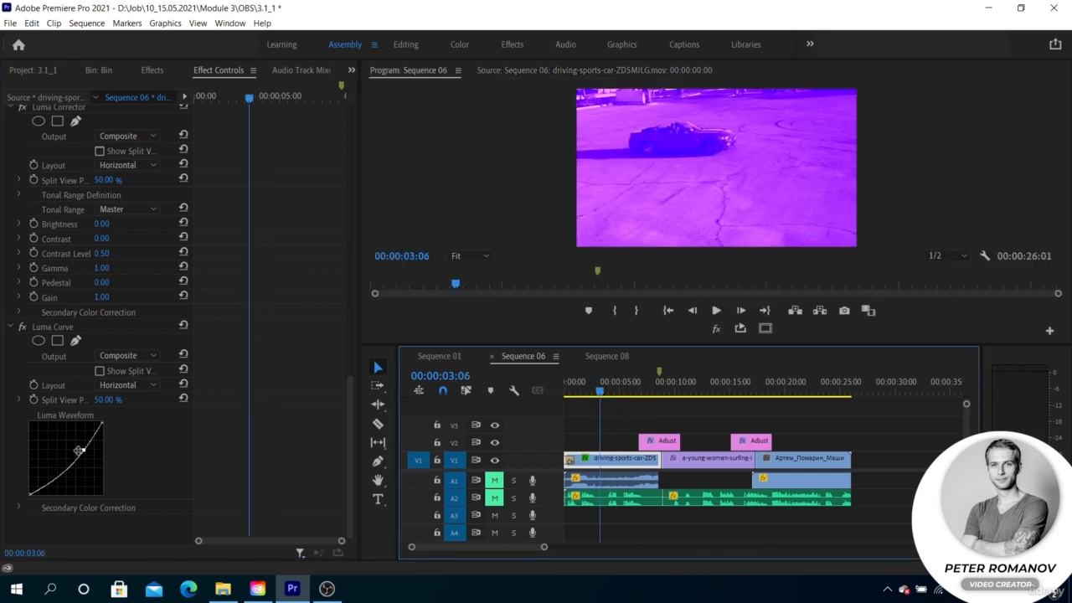
drag(77, 459, 75, 458)
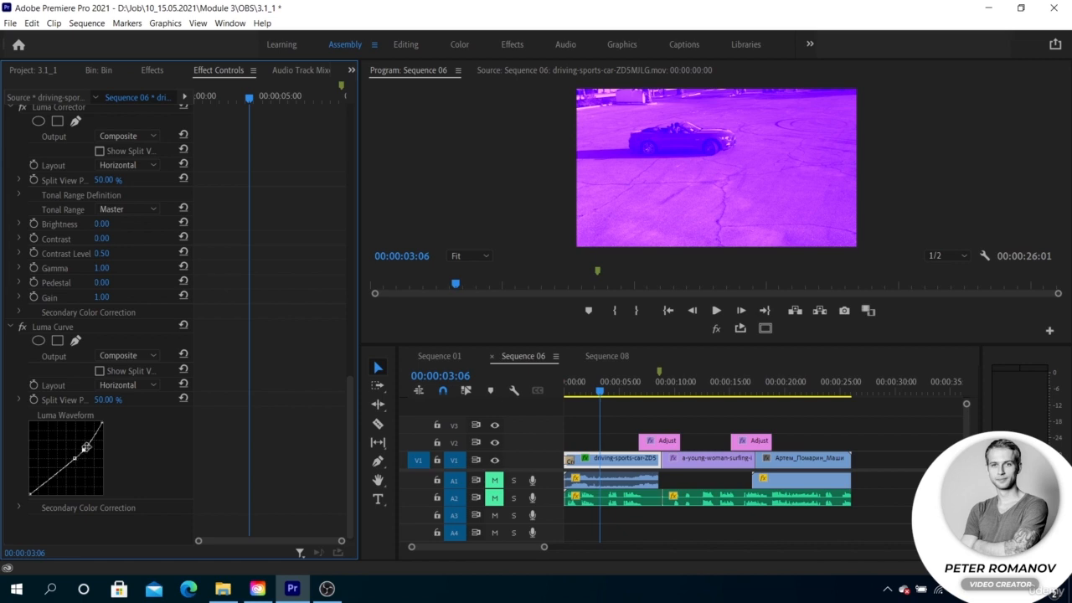
- Adjust the Fast Color Corrector's wheel to a 177.0° hue angle and a balance magnitude of 100 at -85.9°
scroll(67, 266, up, 10)
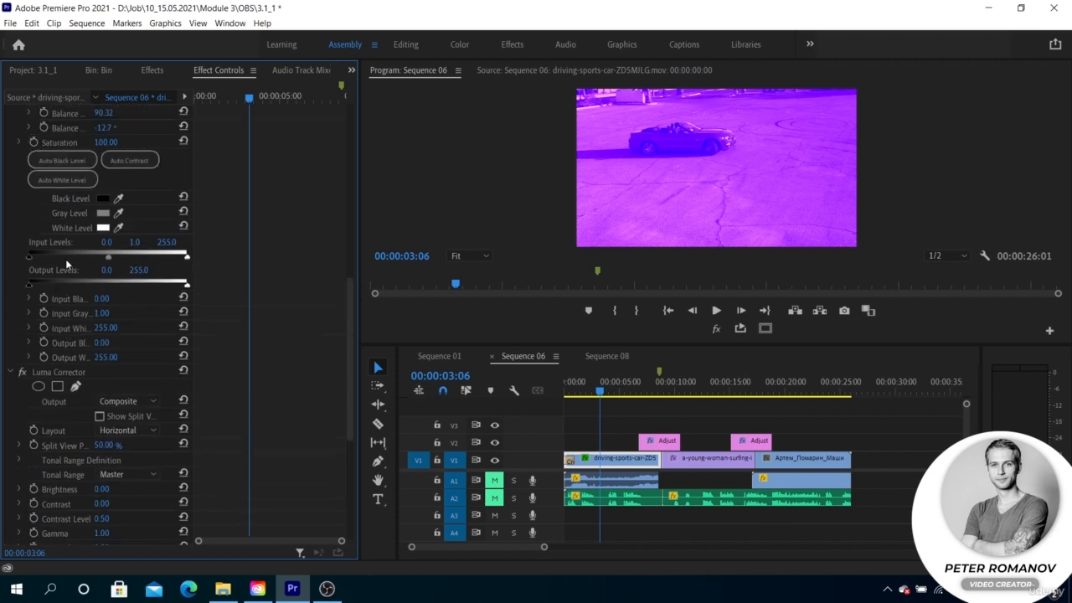
scroll(66, 257, up, 3)
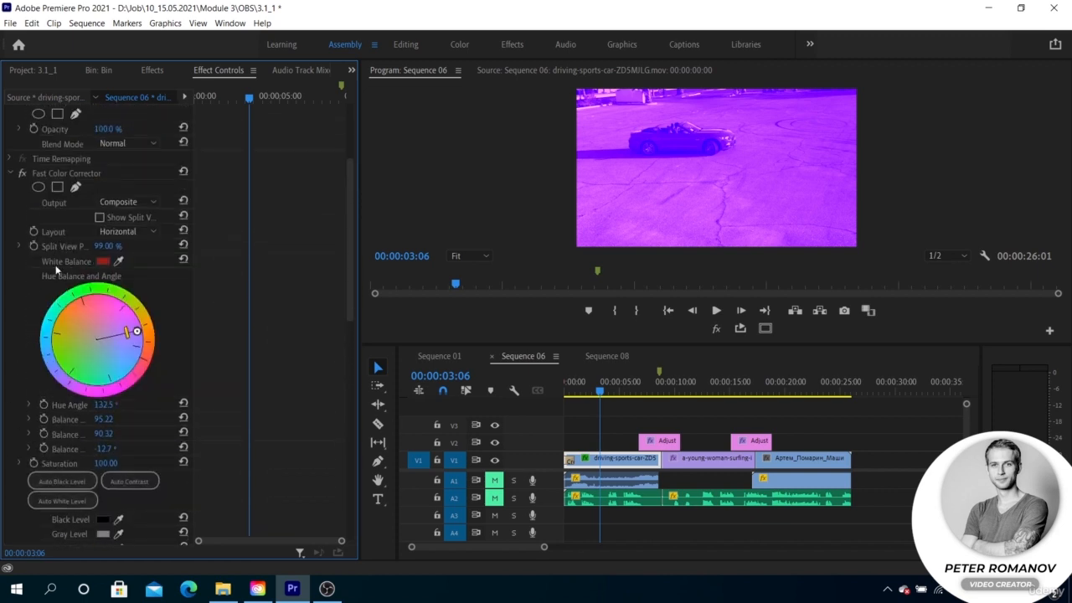
mouse_move(118, 295)
mouse_down()
mouse_move(144, 322)
mouse_move(99, 298)
mouse_up()
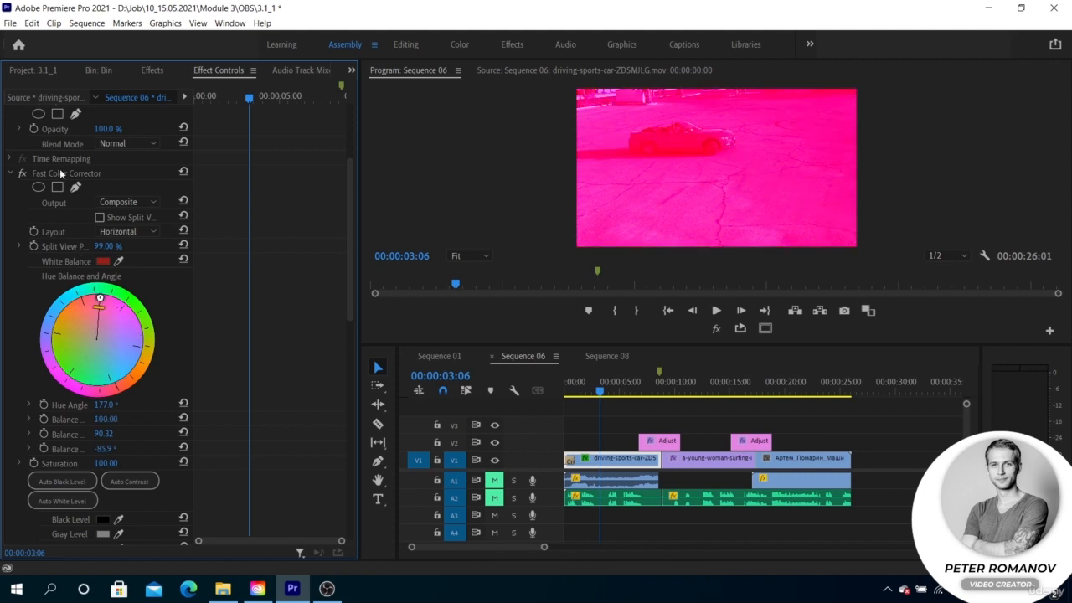
- Remove the Fast Color Corrector, Luma Corrector and Luma Curve from the sports car clip and return to the effects list
click(65, 245)
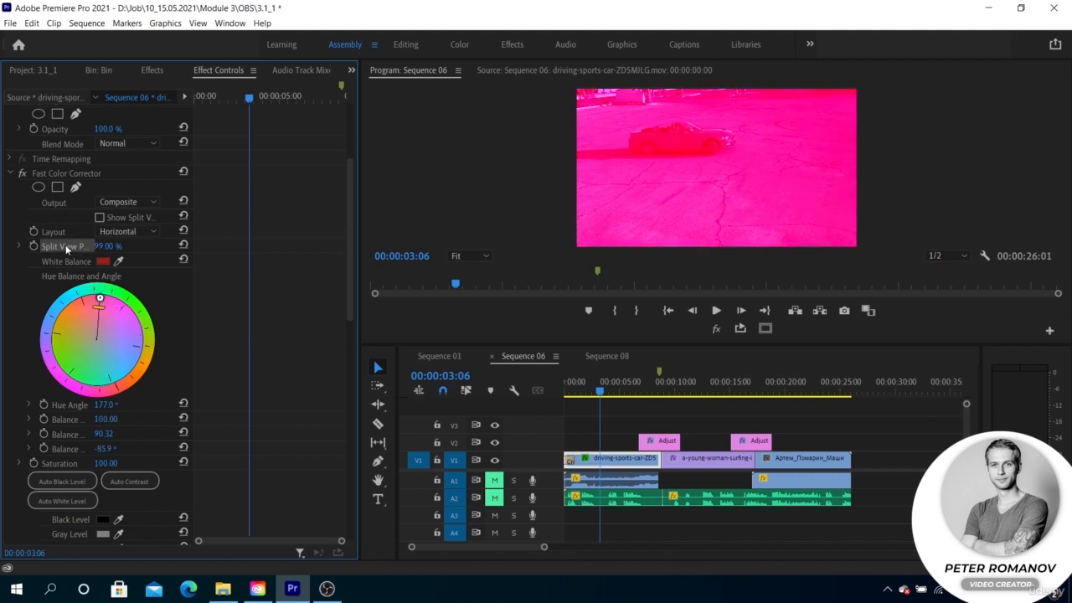
click(49, 172)
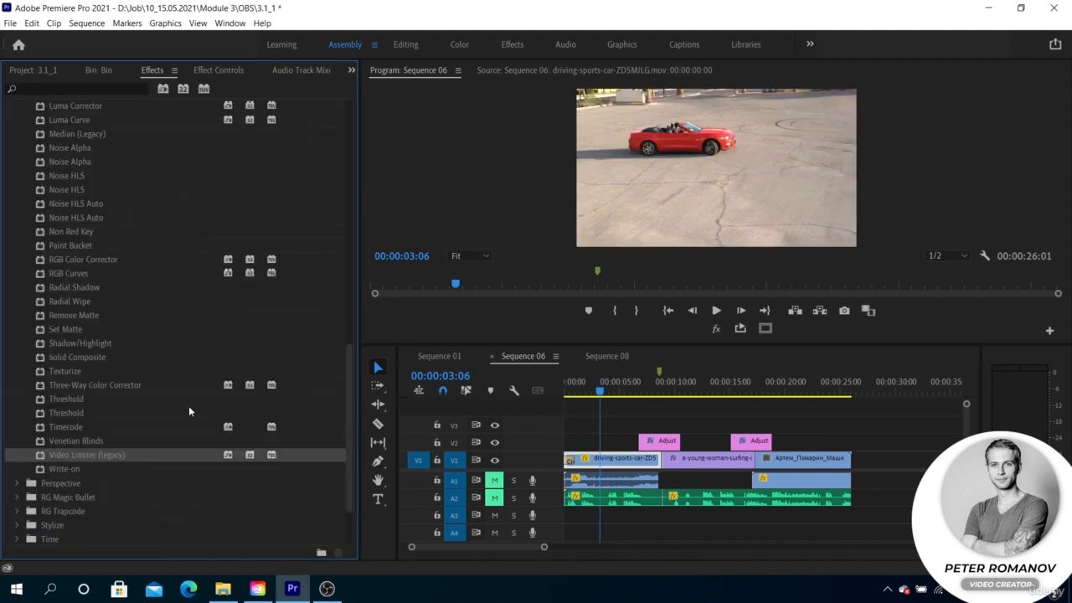
scroll(31, 185, up, 5)
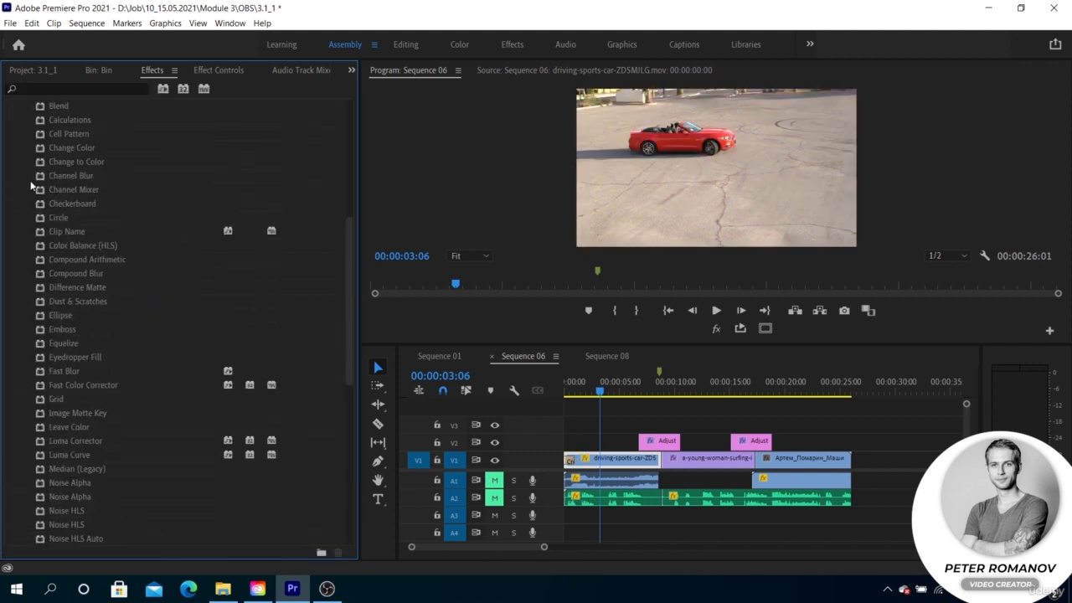
- Collapse the Obsolete category and examine the Blur & Sharpen effects, including Gaussian Blur, Sharpen and Directional Blur
scroll(31, 185, up, 4)
click(17, 190)
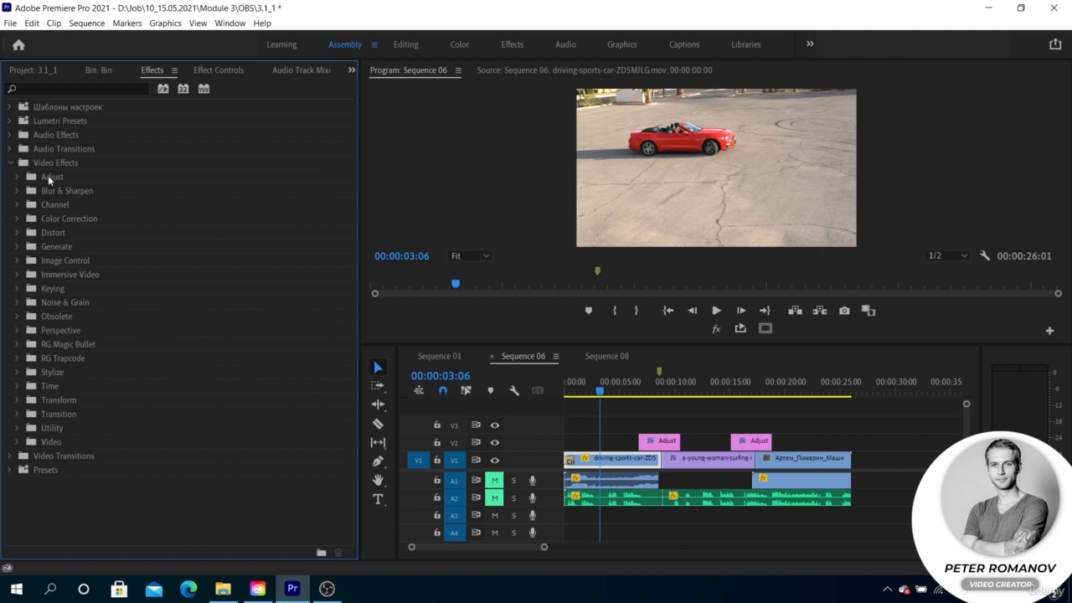
click(16, 191)
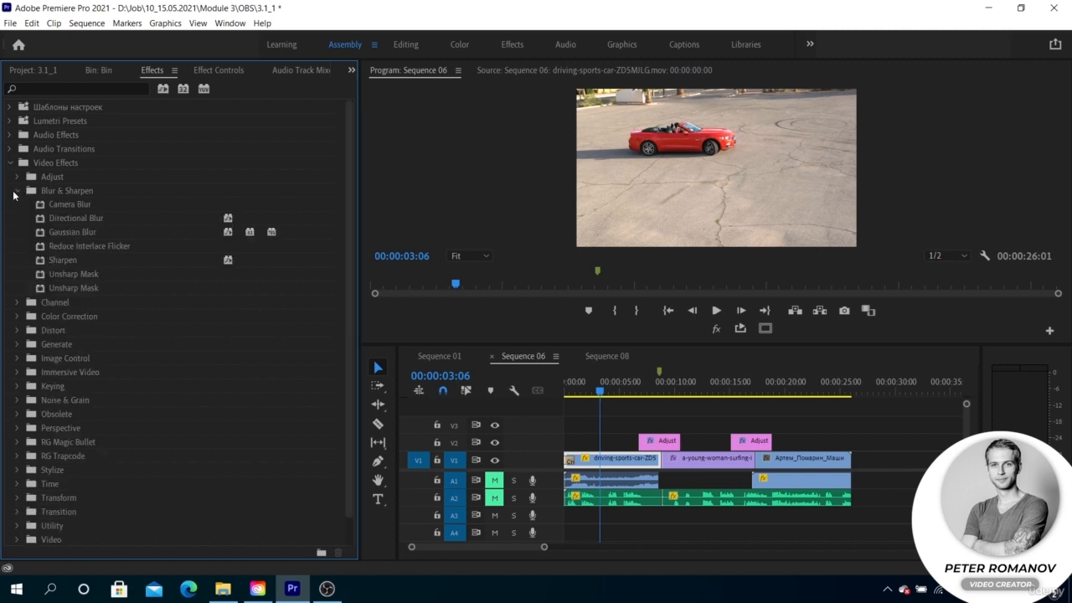
click(78, 238)
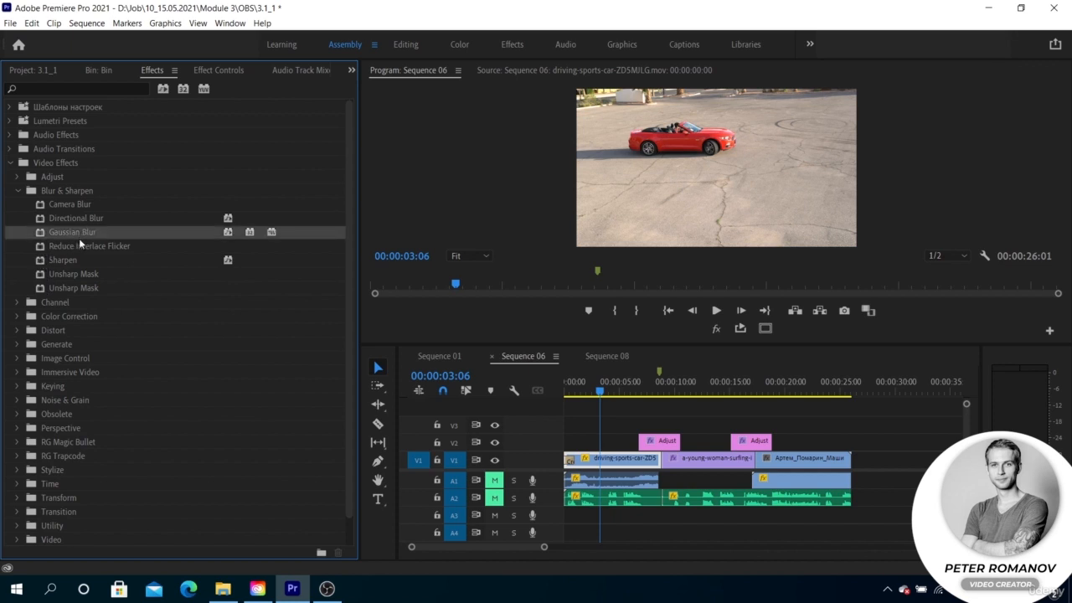
click(82, 261)
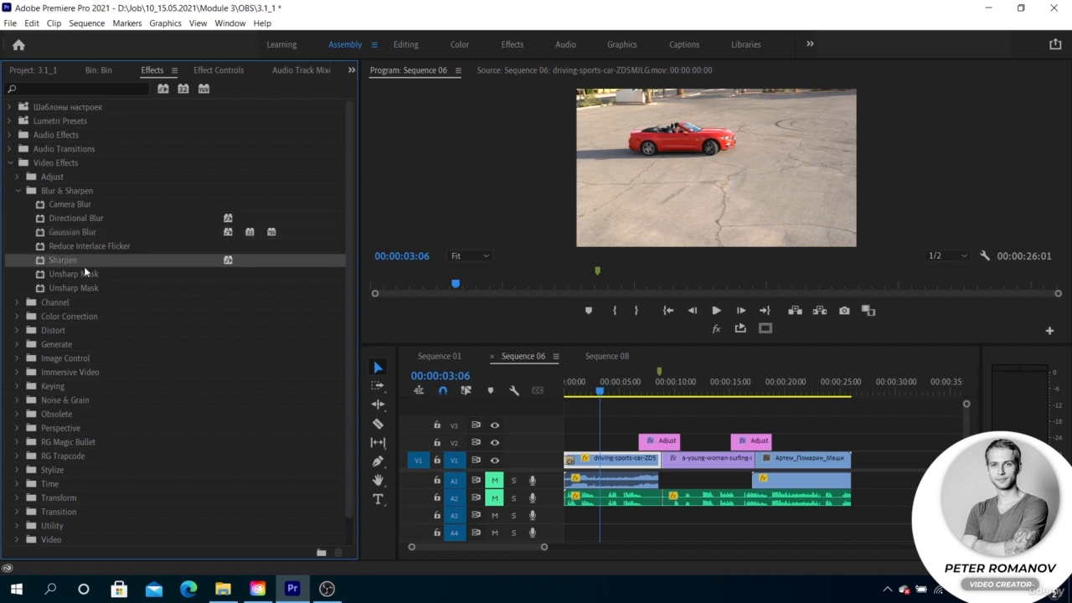
click(95, 219)
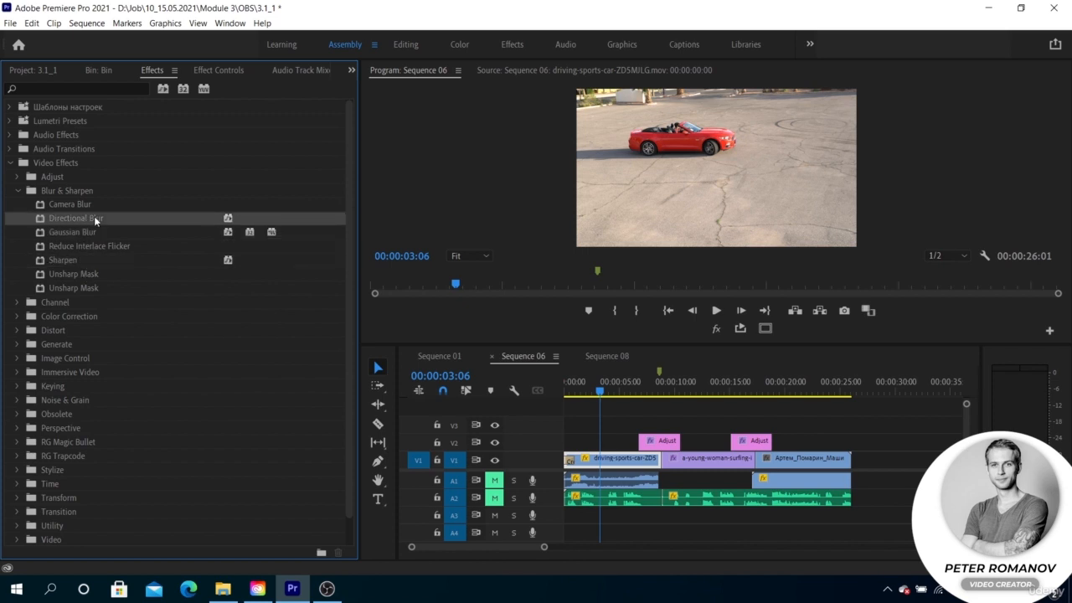
click(86, 231)
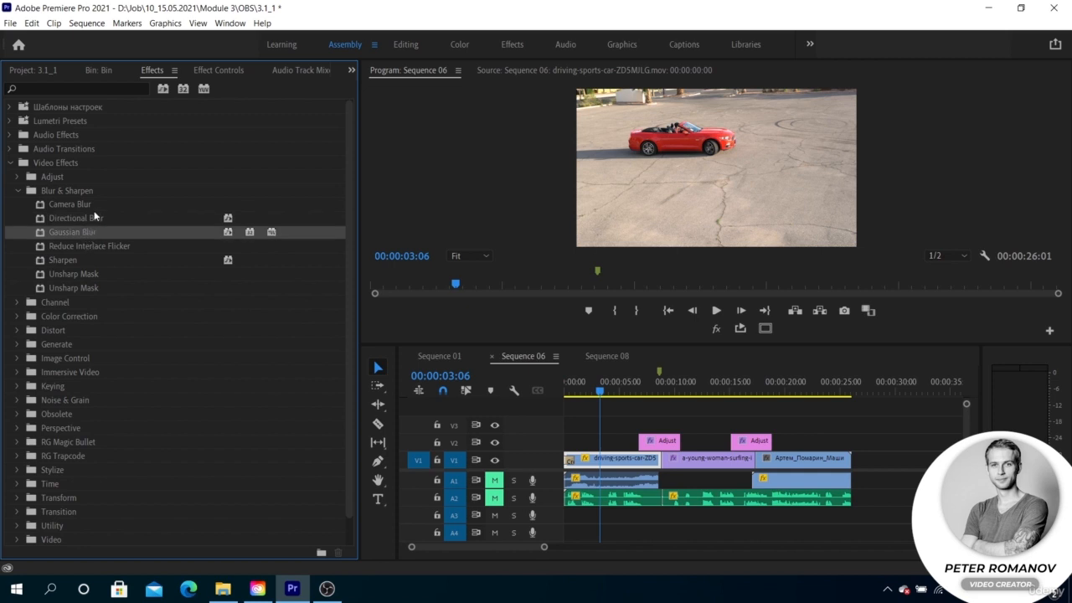
click(95, 218)
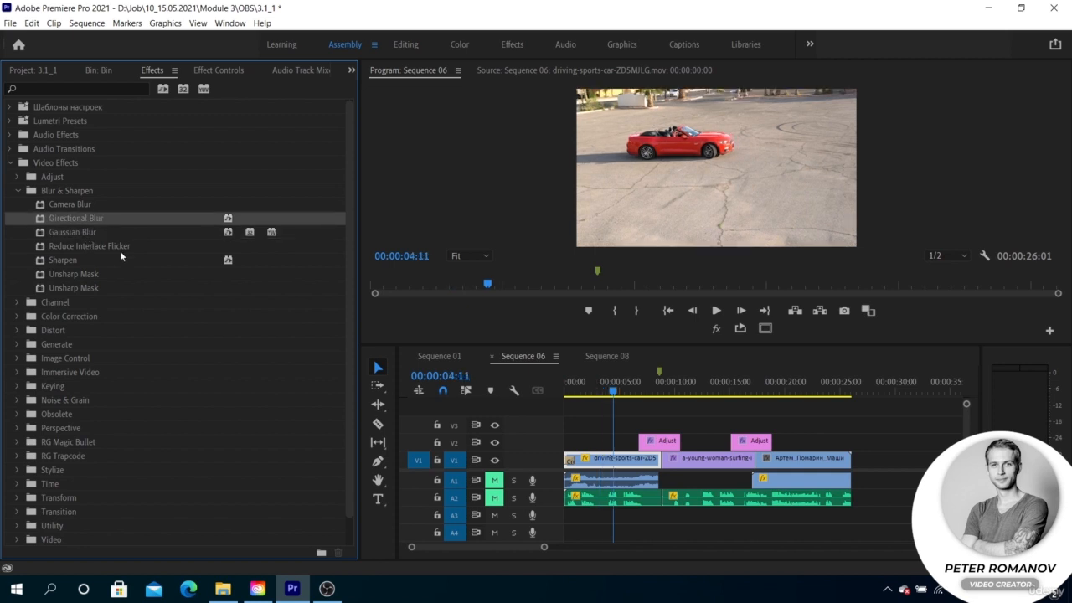
- Apply the Invert effect from the Channel category to the driving-sports-car clip on V1
click(16, 303)
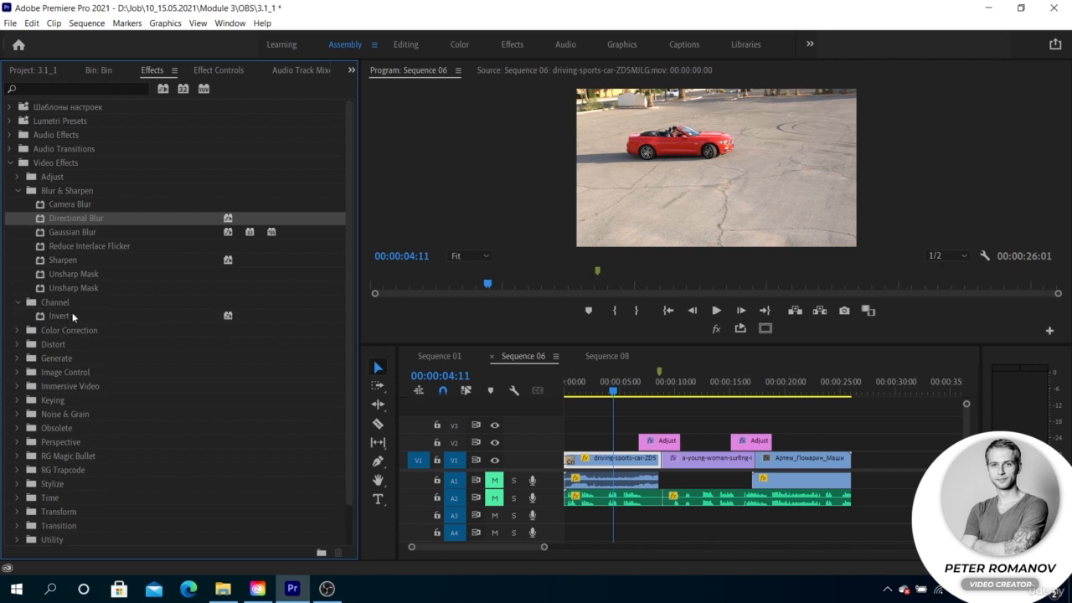
scroll(79, 310, down, 1)
click(18, 148)
click(91, 218)
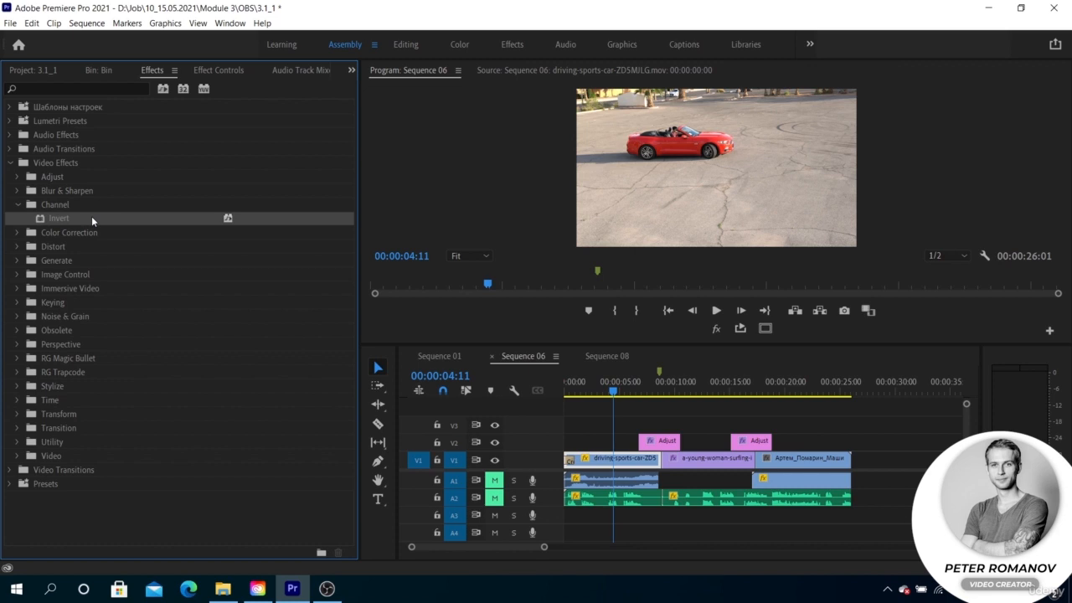
drag(91, 216, 602, 456)
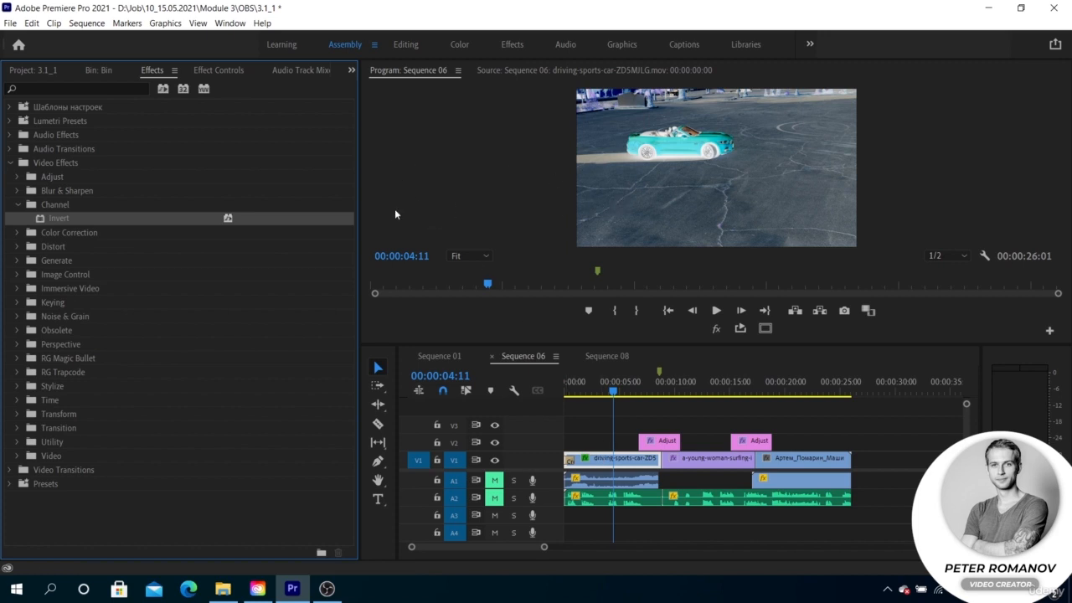
- Open the clip's Invert settings and try the Red, Green and Blue channels
click(207, 70)
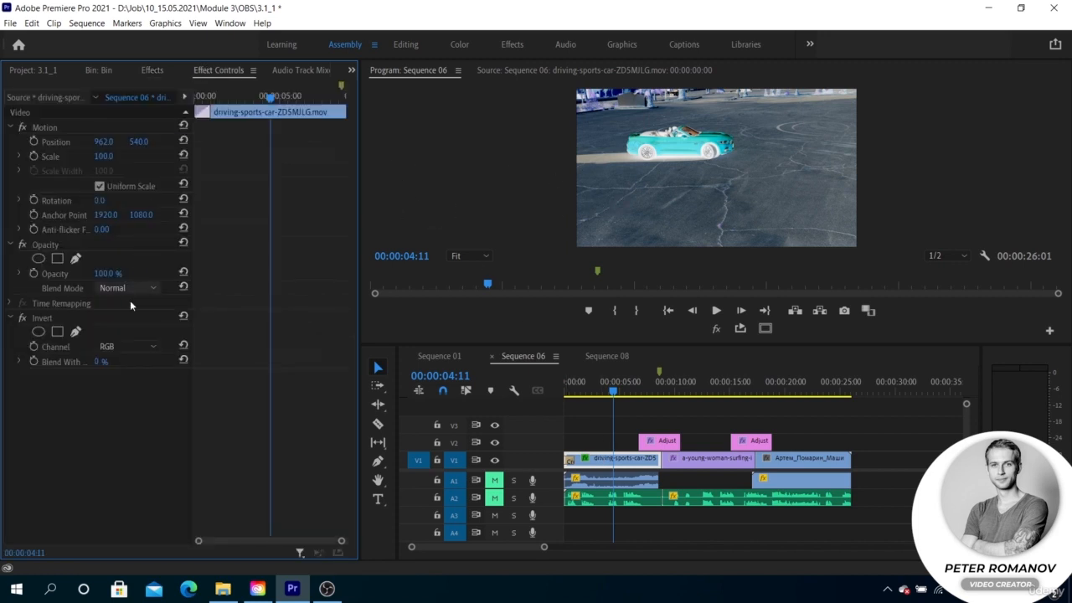
click(130, 346)
click(129, 368)
click(133, 344)
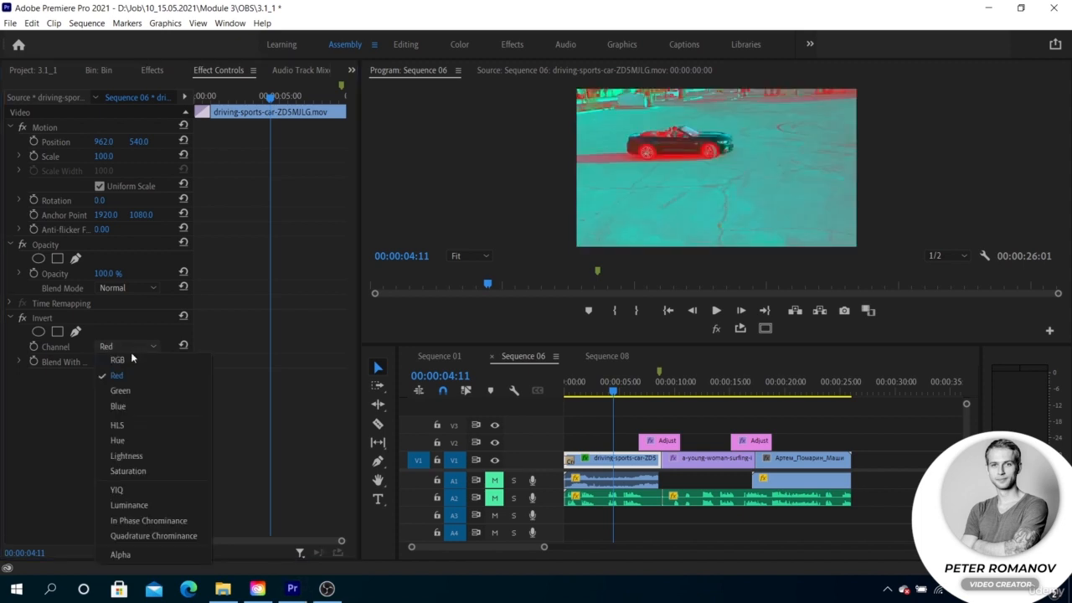
click(134, 387)
click(134, 346)
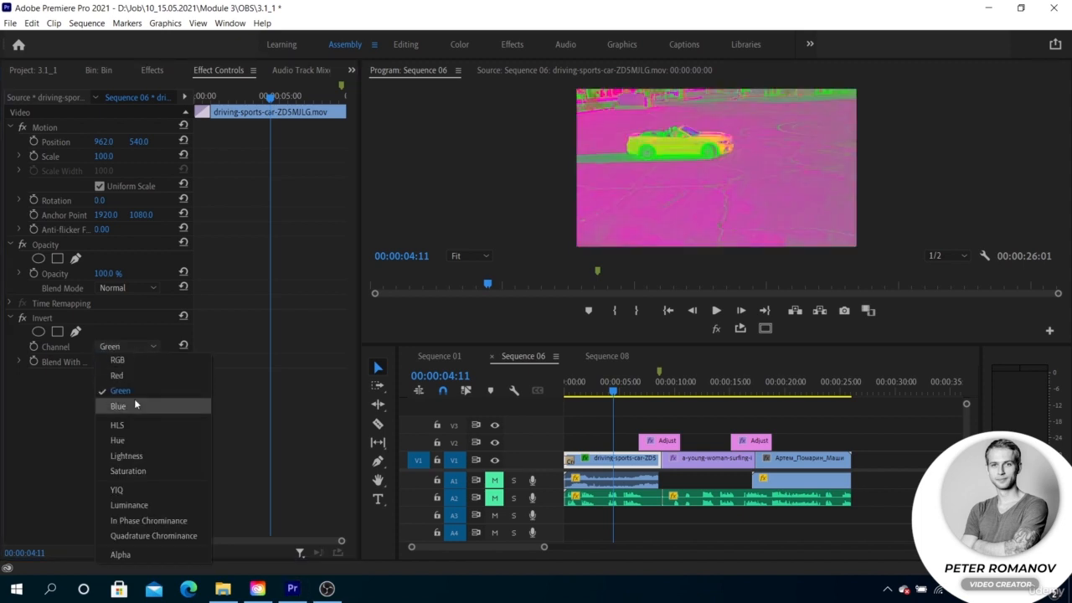
click(134, 399)
- Try the HLS and Hue channels for the Invert effect, finishing with Luminance
click(139, 348)
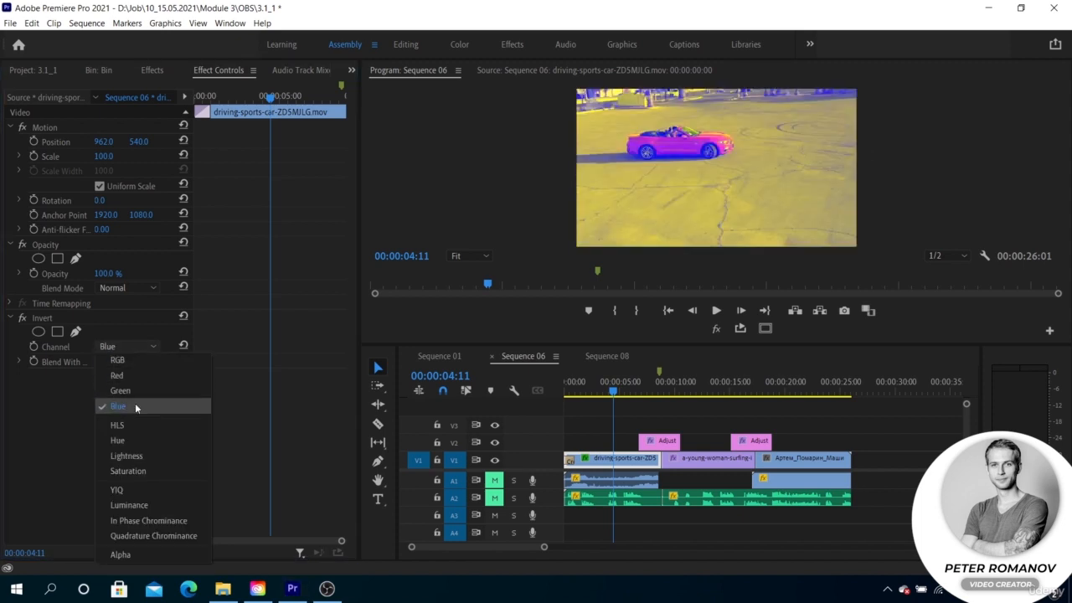
click(132, 423)
click(142, 342)
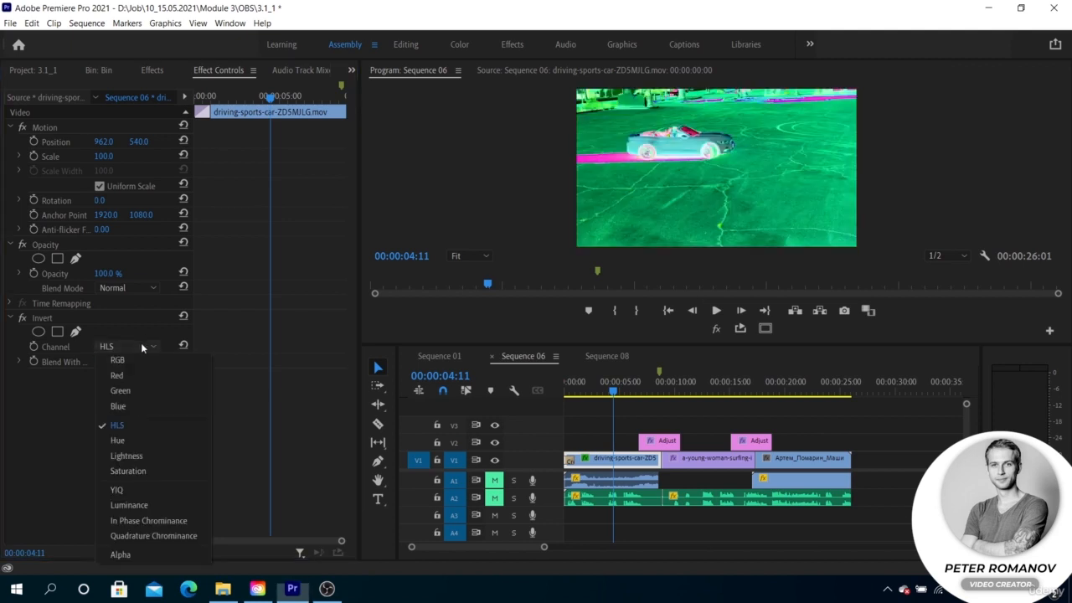
click(121, 440)
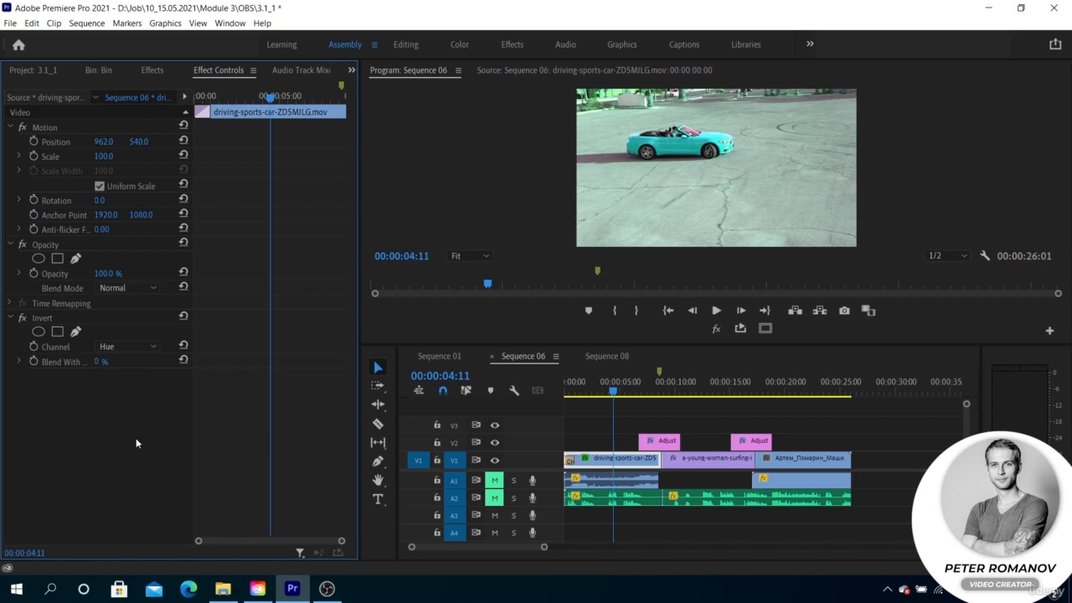
click(143, 346)
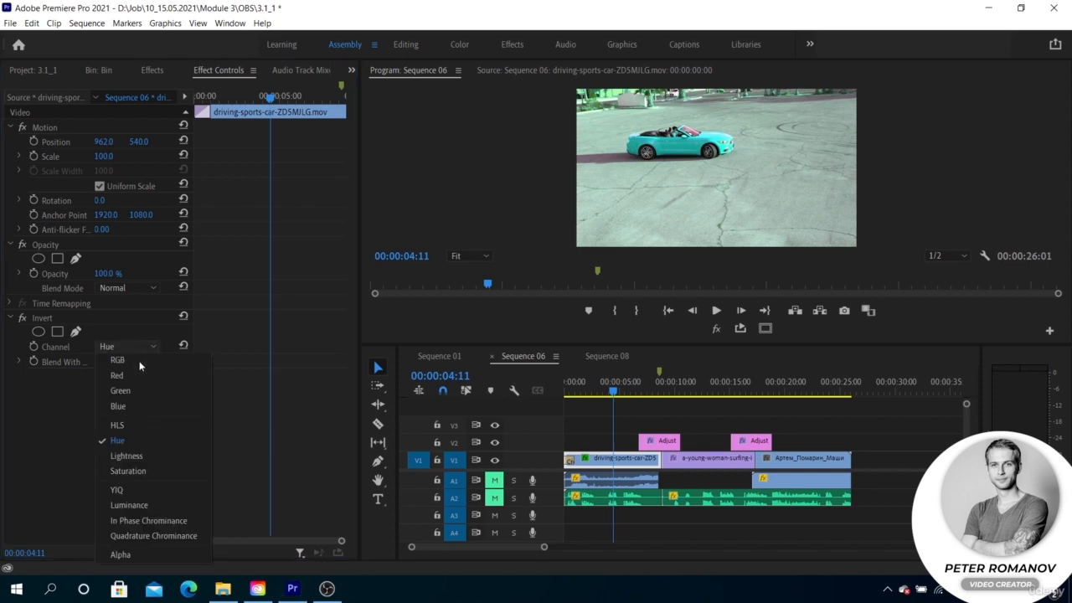
click(137, 501)
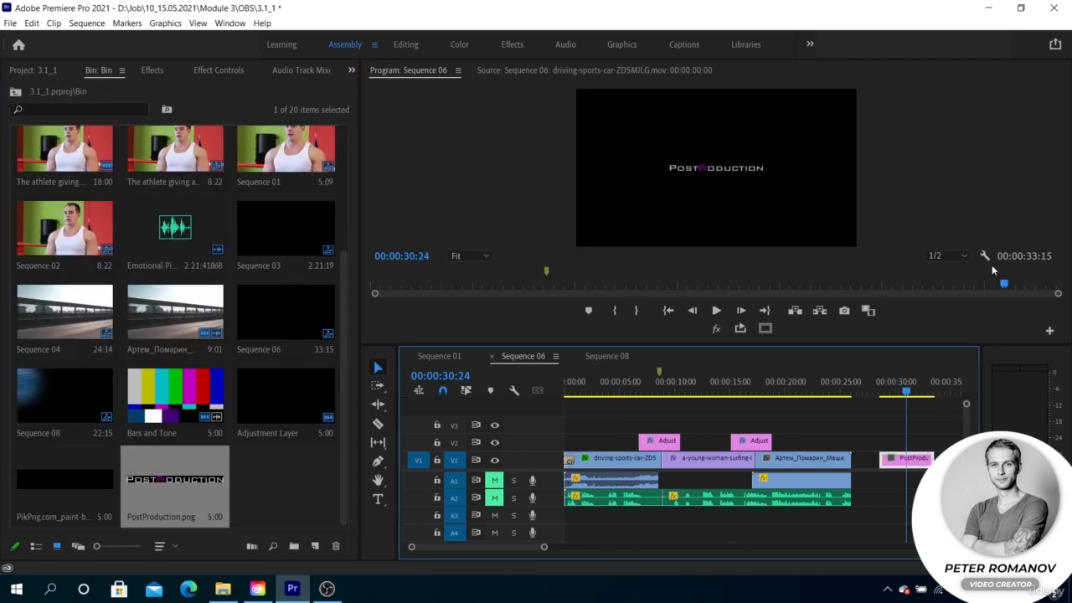
- Switch the program view to Alpha display and move the playhead to 00:00:31:19 over the PostProduction.png clip
click(984, 256)
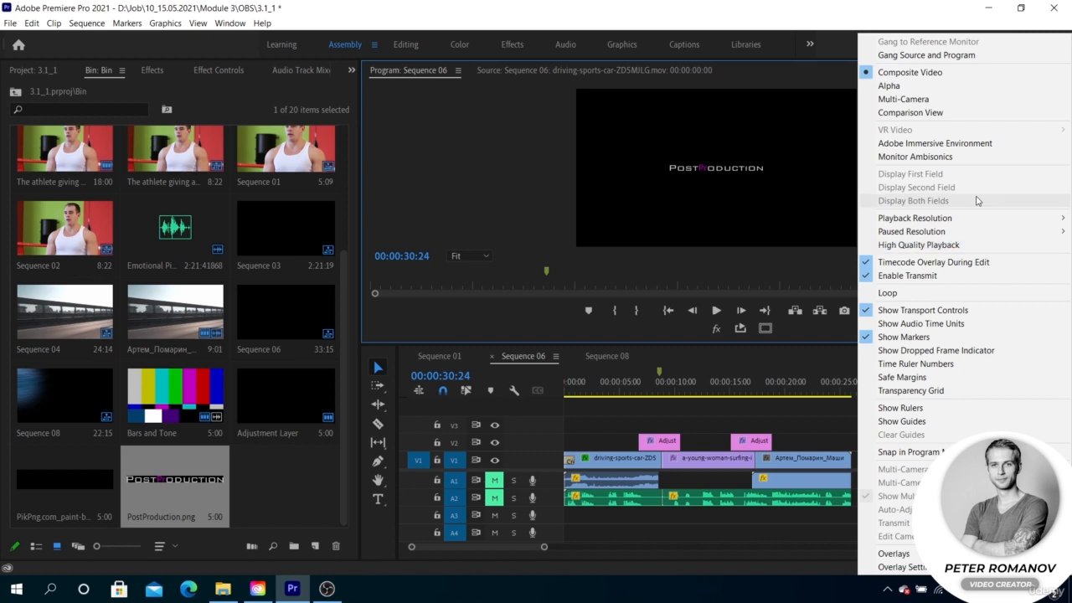
click(934, 87)
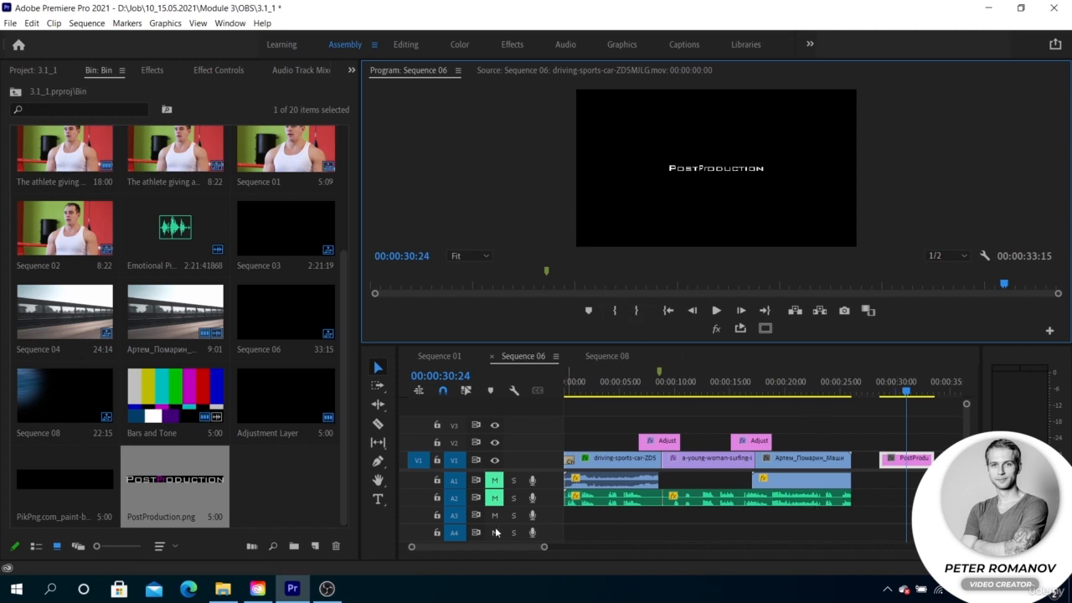
click(914, 388)
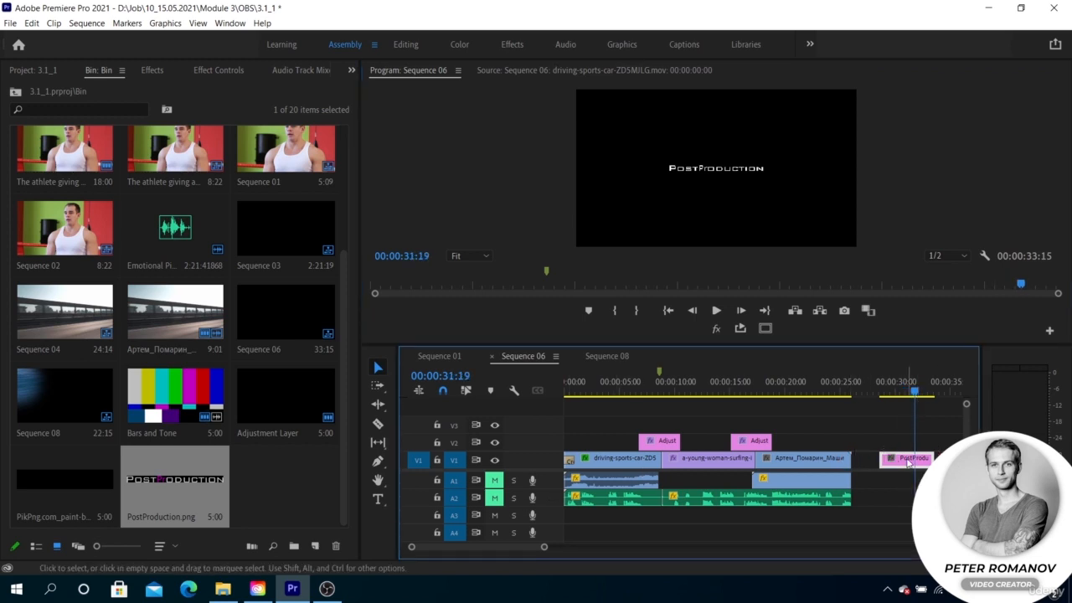
- Move the PostProduction.png clip to V2 above the last V1 clip and switch the program view from Alpha back to the normal composite display
drag(908, 460, 812, 441)
click(802, 394)
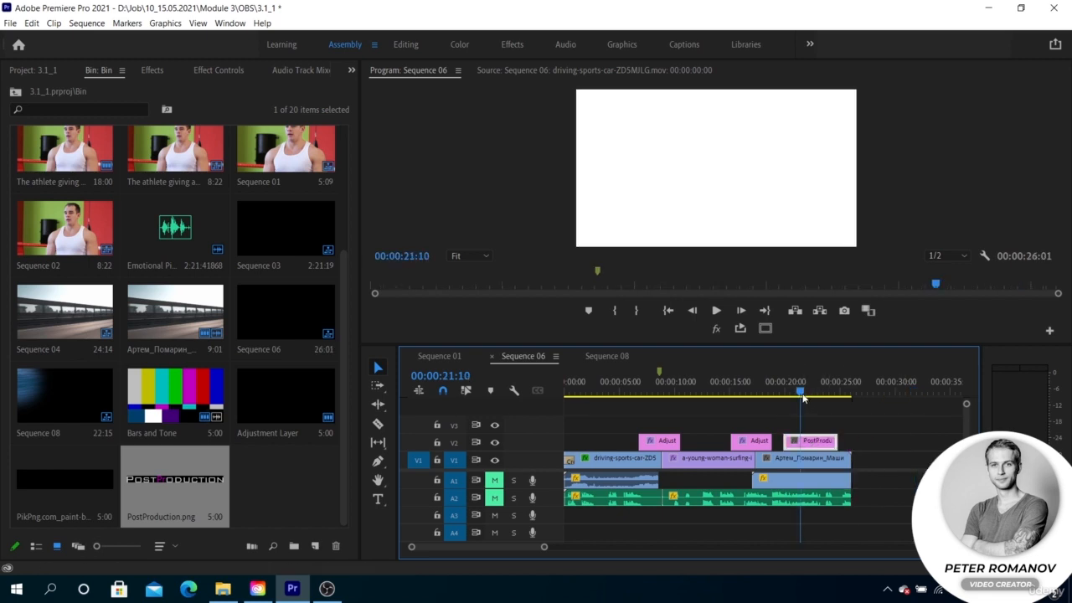
click(983, 256)
click(931, 75)
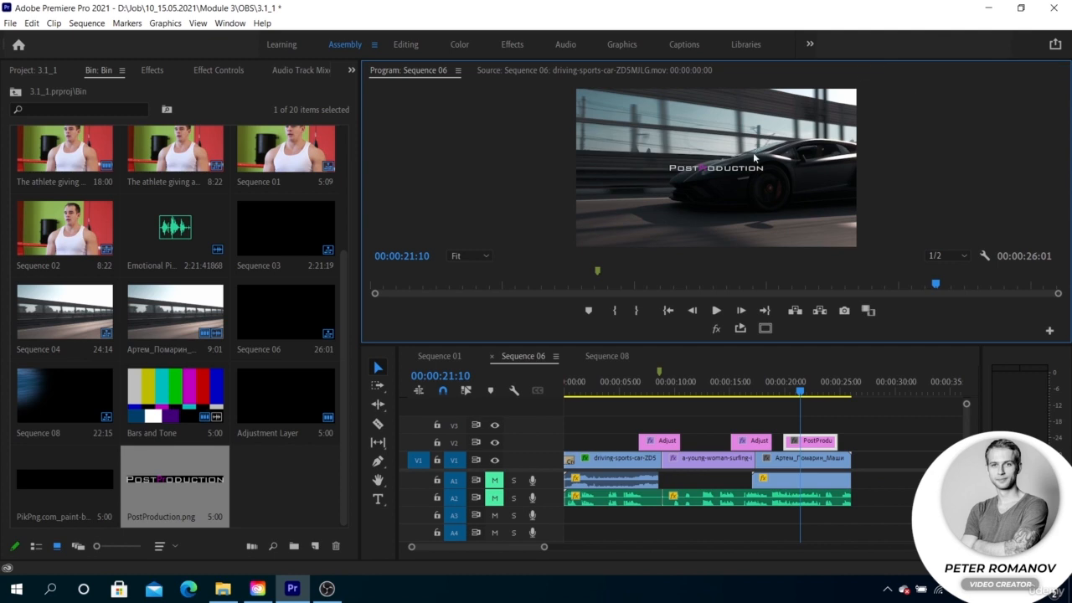
- Apply the Invert effect to the PostProduction.png clip on V2 and set its channel to Alpha
click(811, 440)
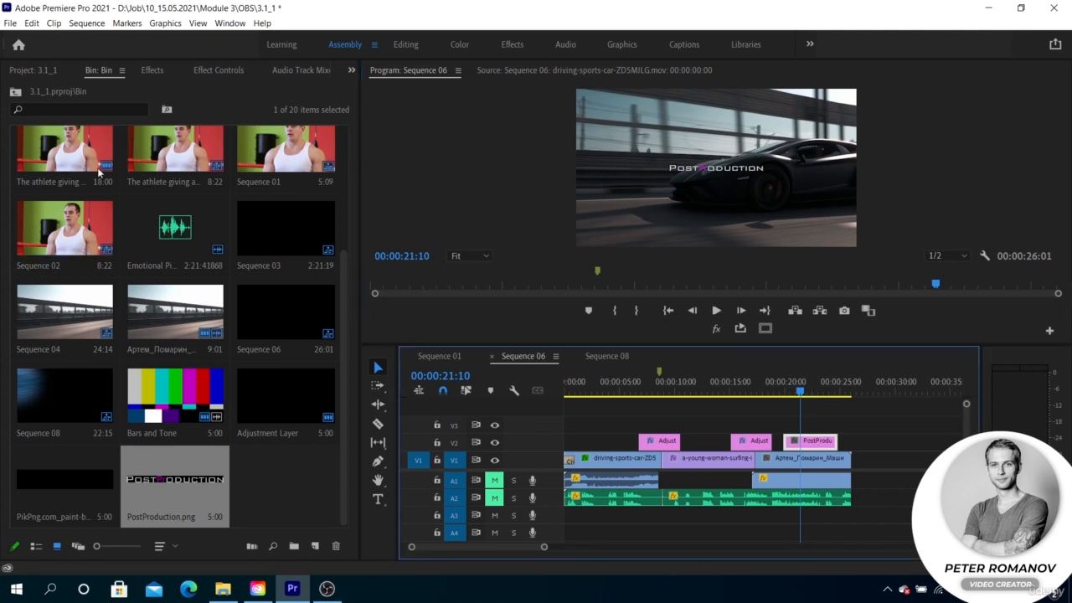
click(154, 70)
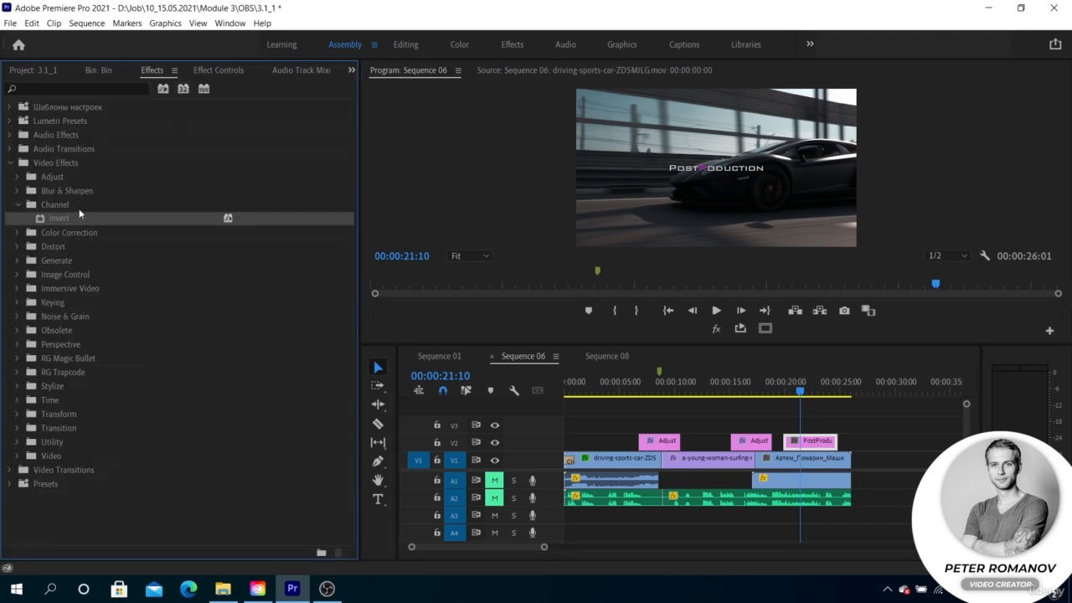
drag(79, 216, 811, 441)
click(219, 70)
click(126, 345)
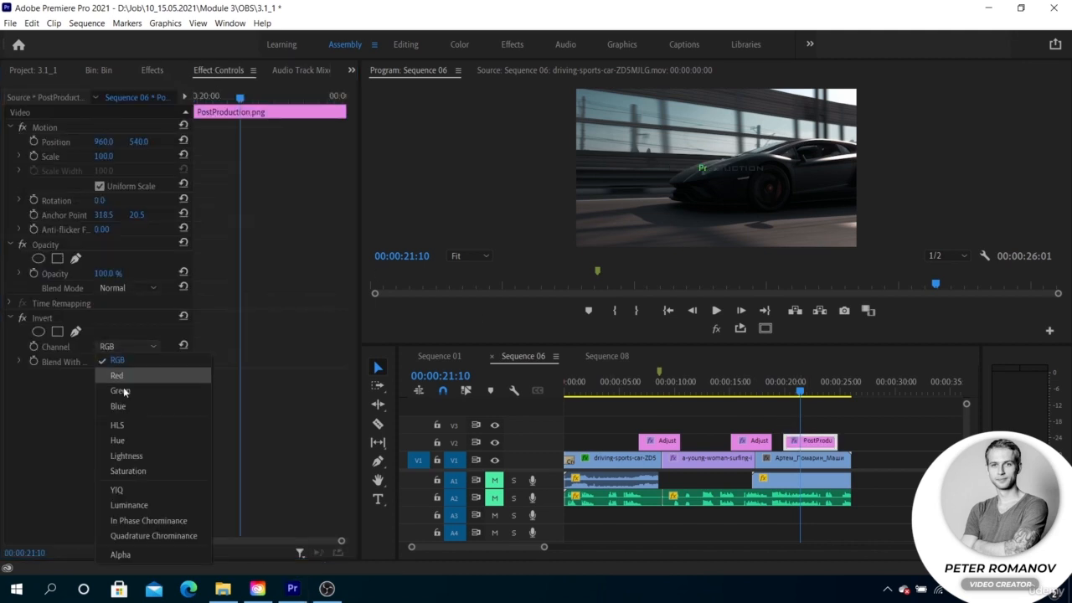
click(120, 554)
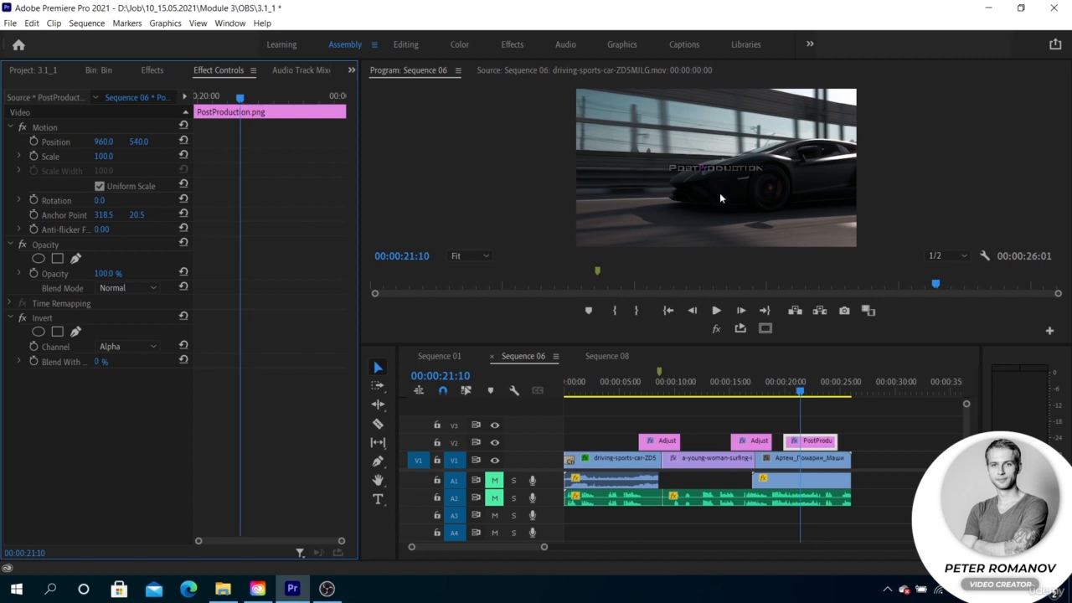
- Set the Invert effect's Blend With Original to 25% and scrub to 00:00:23:02 to check the logo over the footage
click(802, 392)
drag(802, 391, 808, 391)
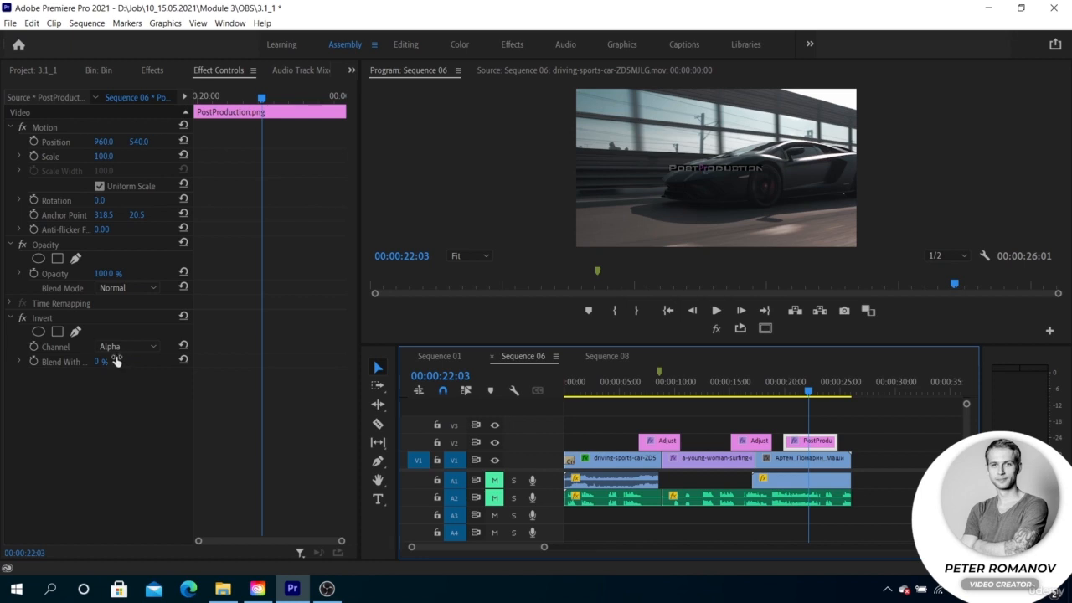
mouse_move(107, 365)
mouse_down()
mouse_move(166, 364)
mouse_move(127, 364)
mouse_up()
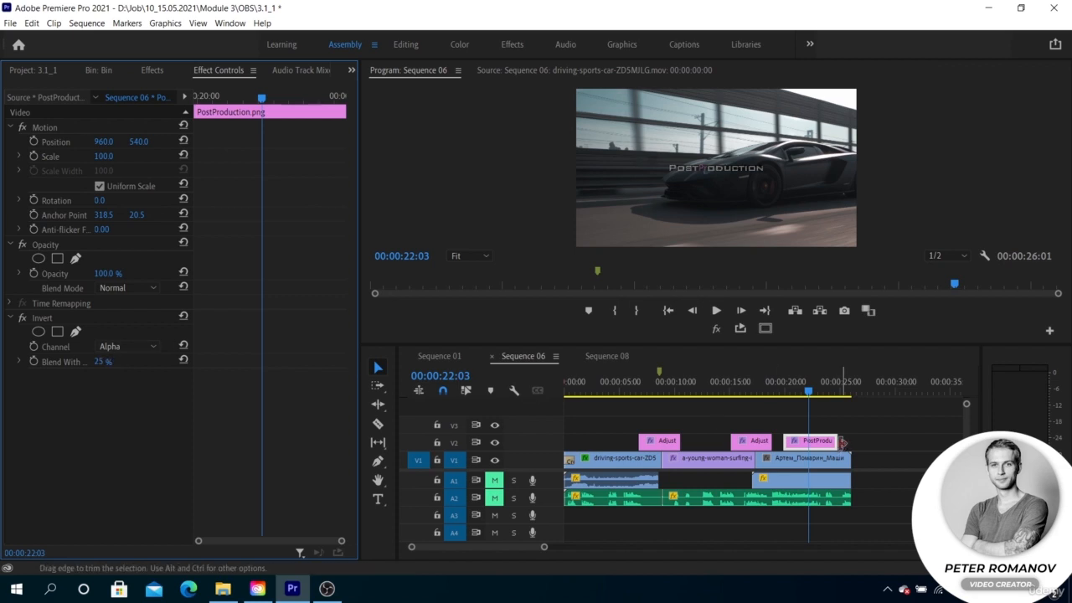
click(821, 393)
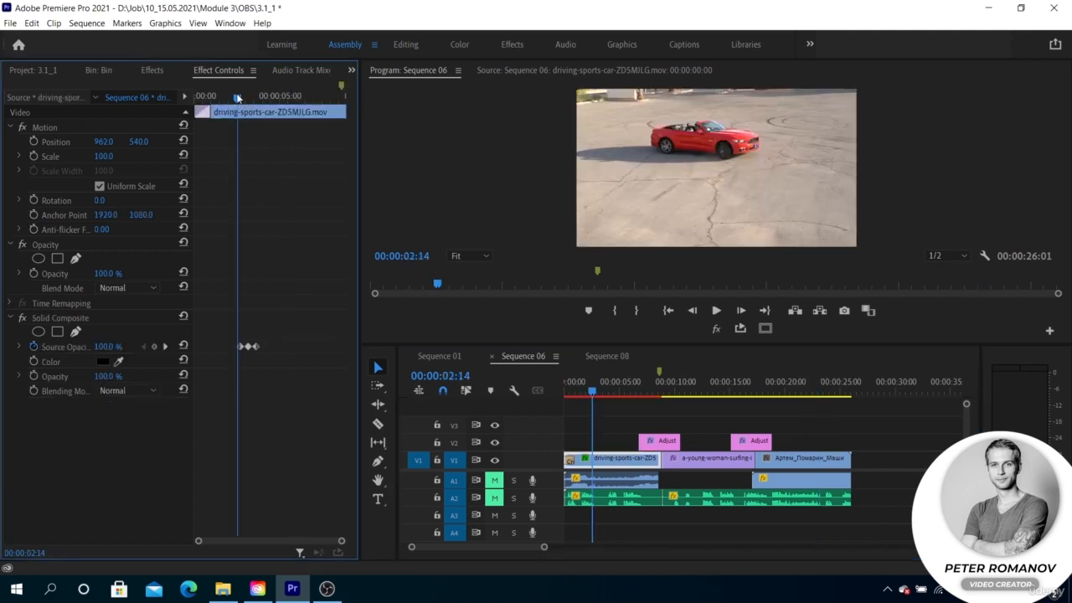
- Play the driving-sports-car clip twice through its Solid Composite Source Opacity keyframes to review the fade
mouse_move(237, 98)
mouse_down()
mouse_move(269, 99)
mouse_move(238, 98)
mouse_up()
key(space)
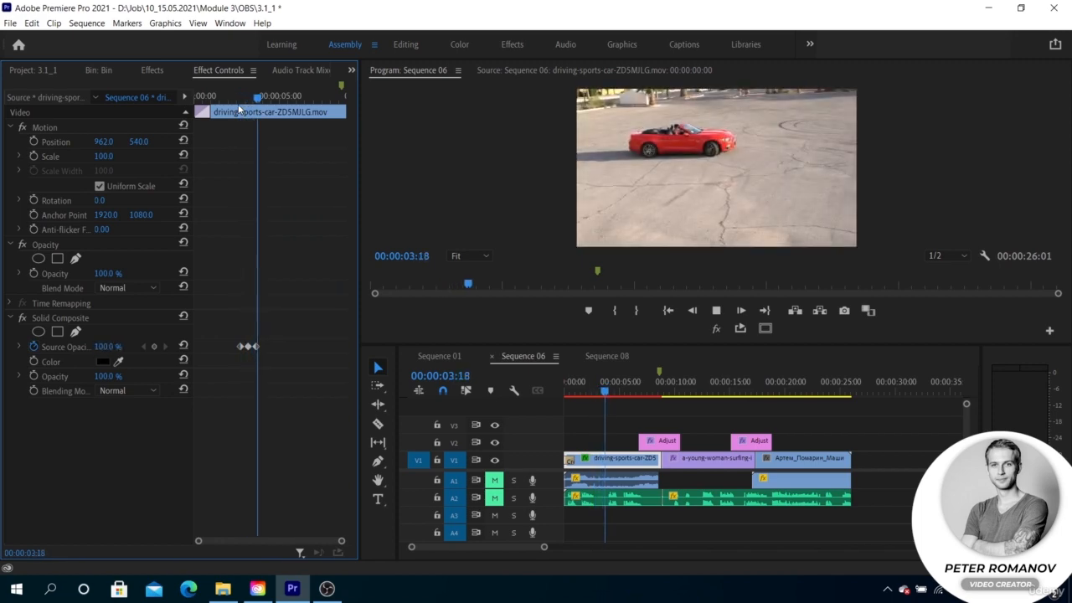
key(space)
click(233, 99)
key(space)
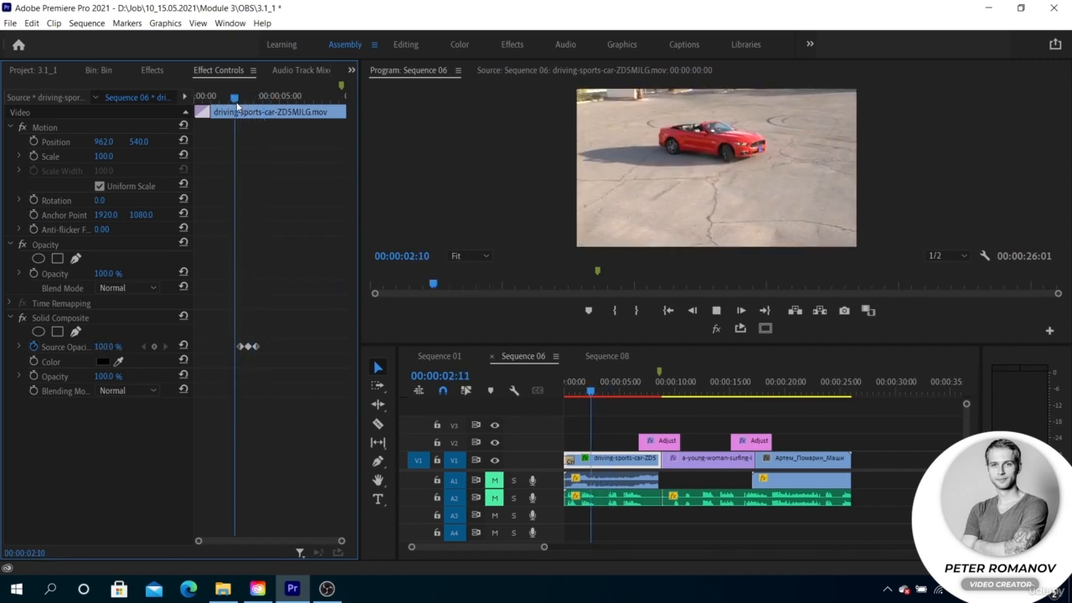
key(space)
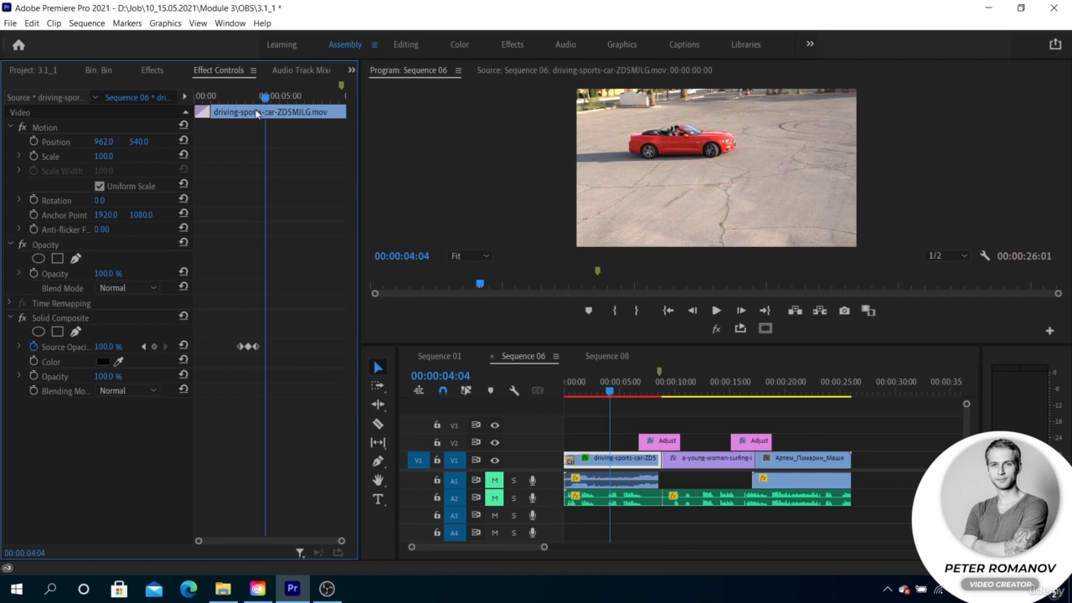
- Keyframe the Solid Composite Source Opacity at 0% on 00:00:03:21 and 100% on 00:00:03:22
drag(262, 99, 259, 99)
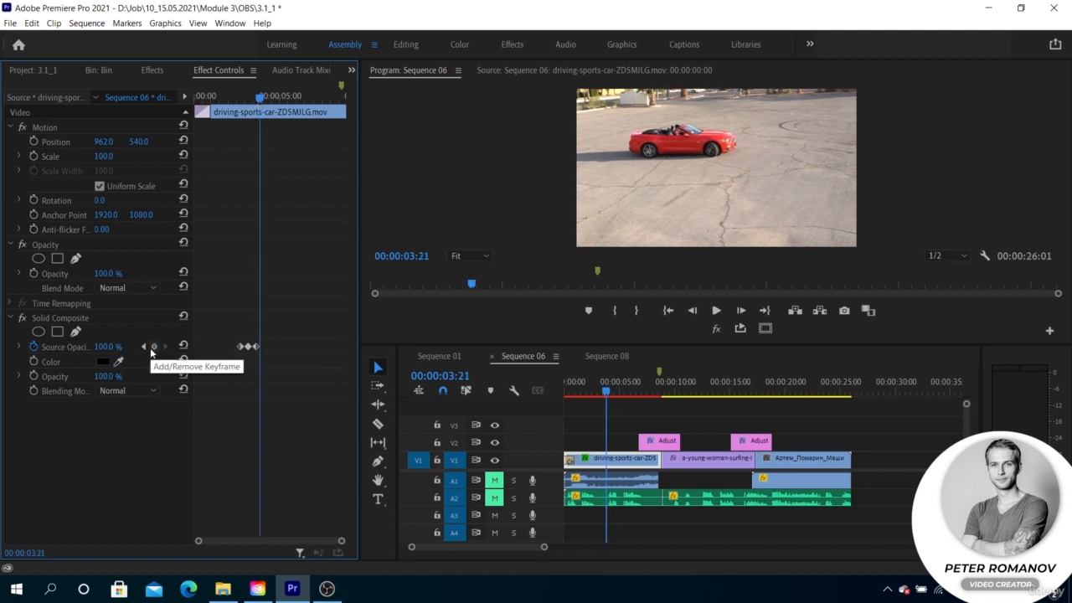
click(107, 345)
text(0)
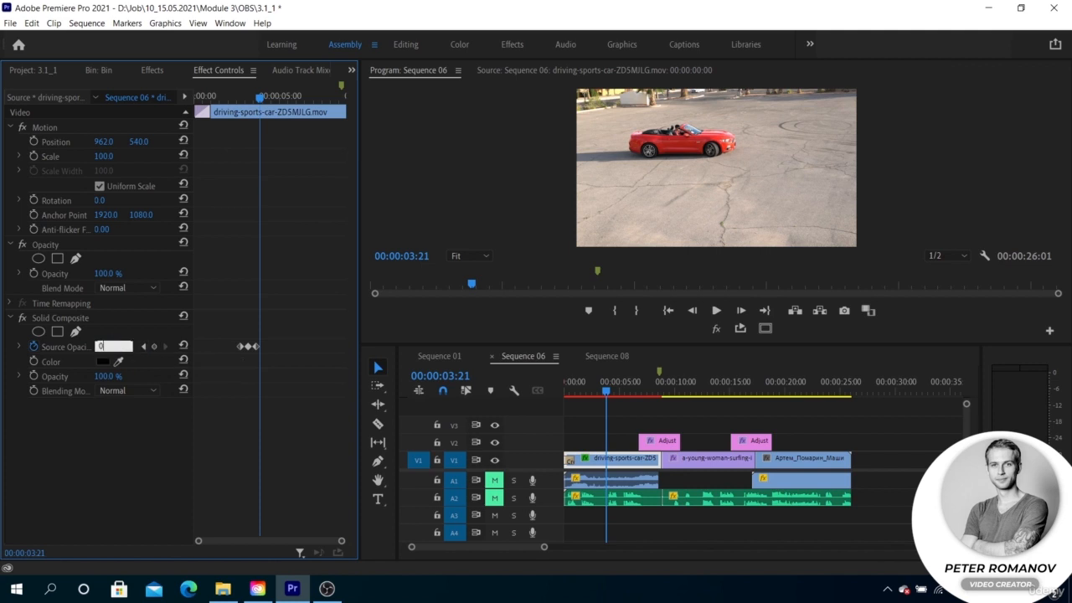
key(Return)
key(Right)
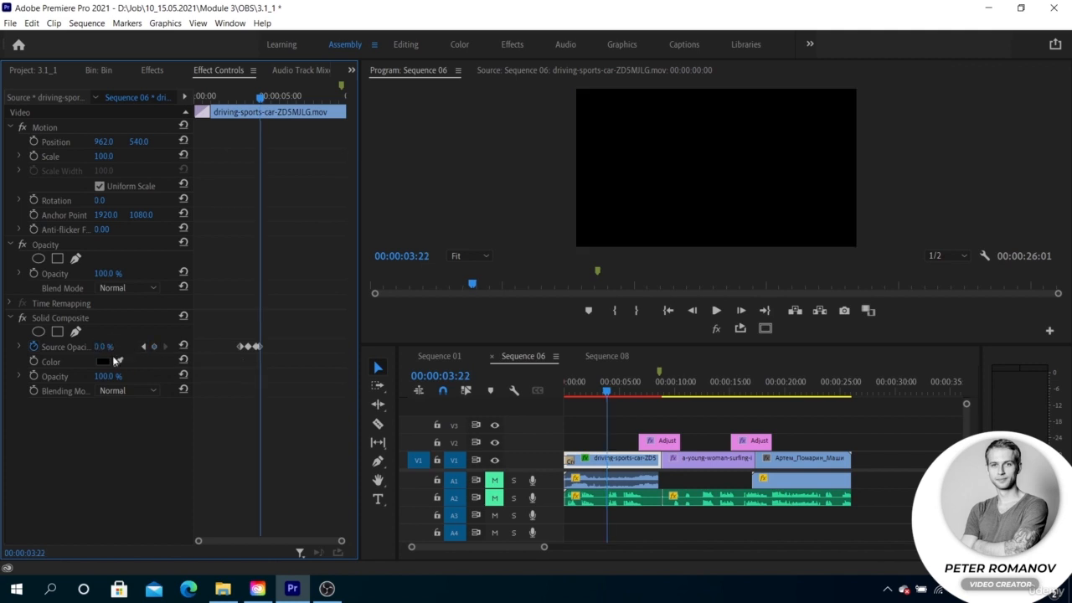
click(105, 346)
text(100)
click(133, 418)
- Keyframe the Source Opacity at 0% on 00:00:03:23 and scrub back over the keyframes to preview the flicker
key(Right)
click(103, 345)
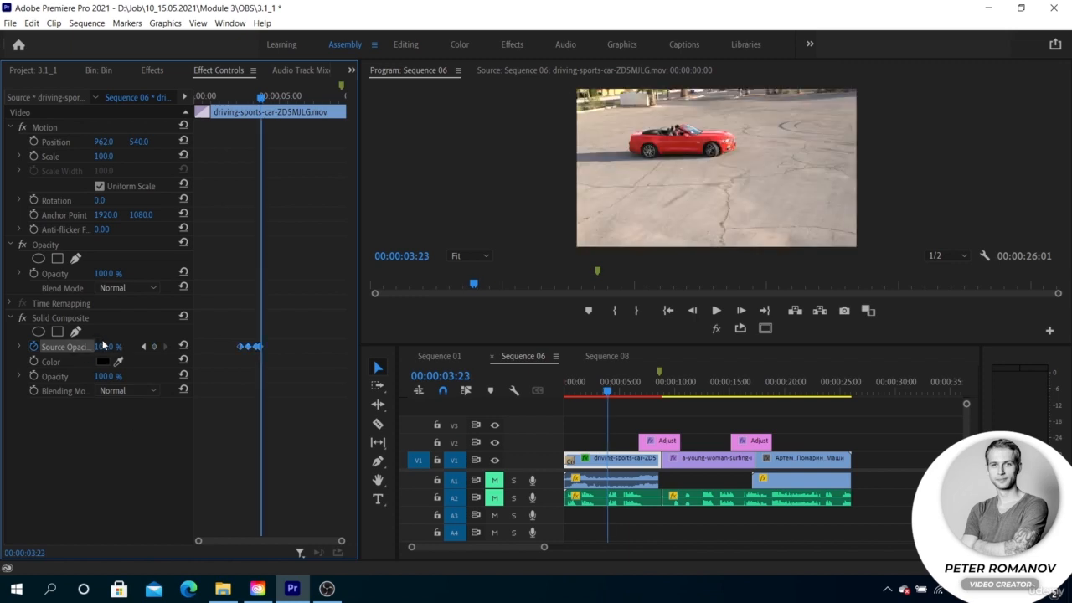
text(0)
key(Return)
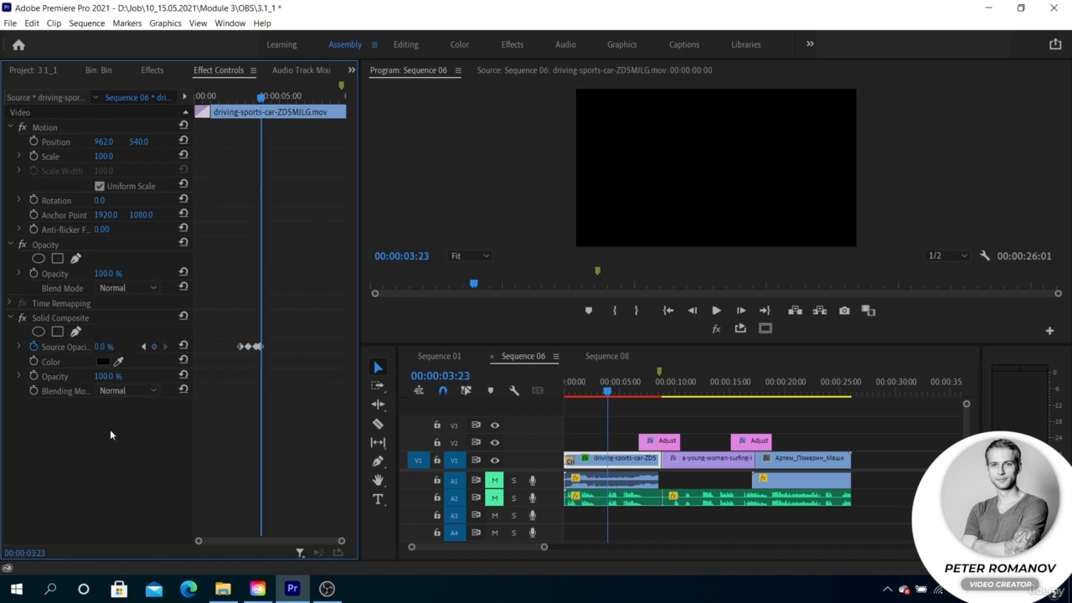
click(257, 99)
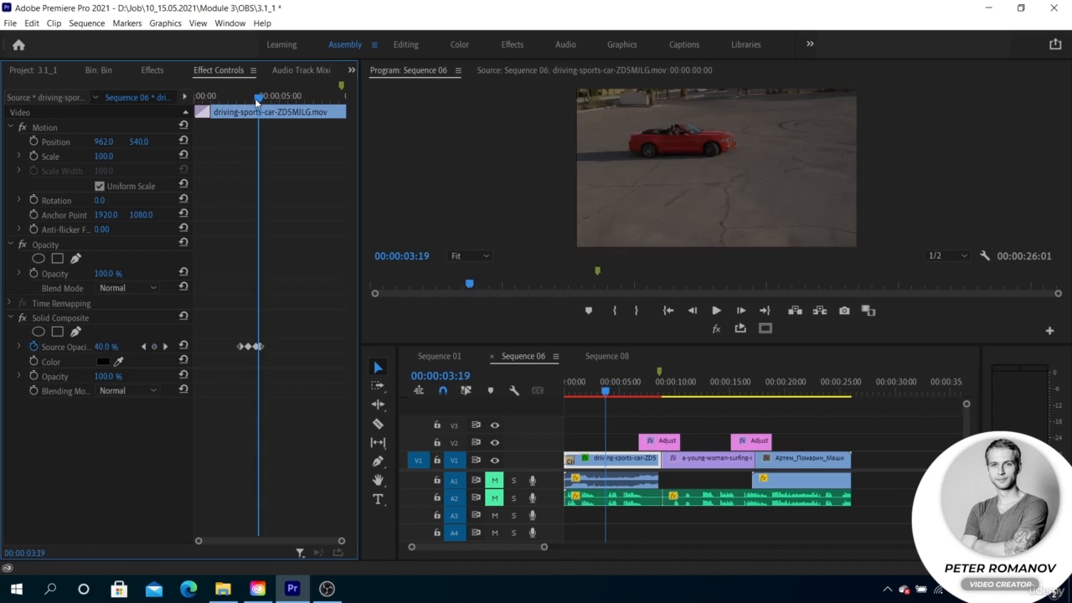
drag(257, 100, 251, 99)
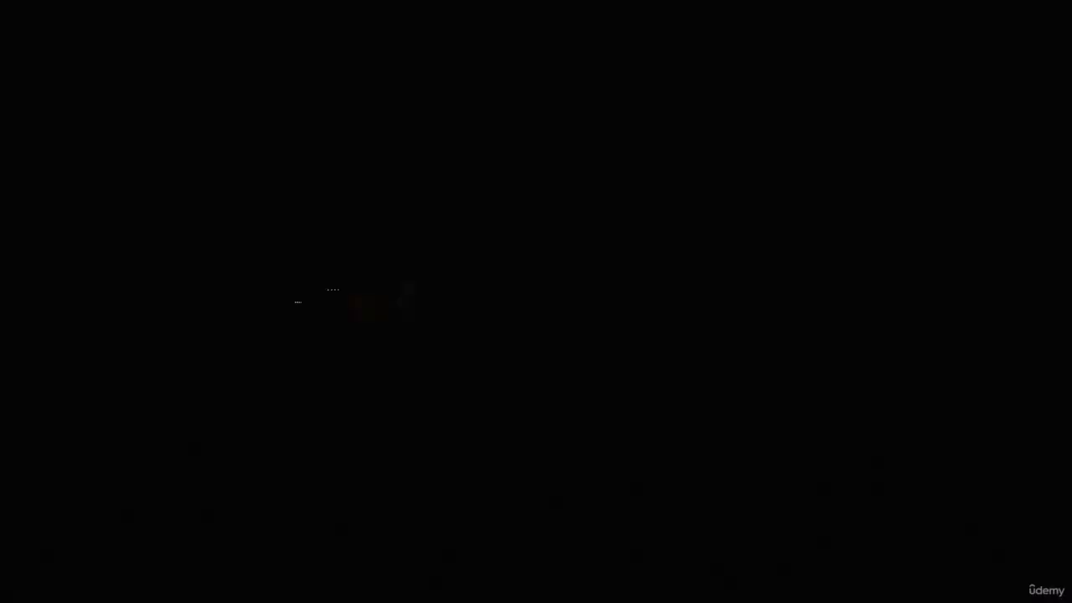